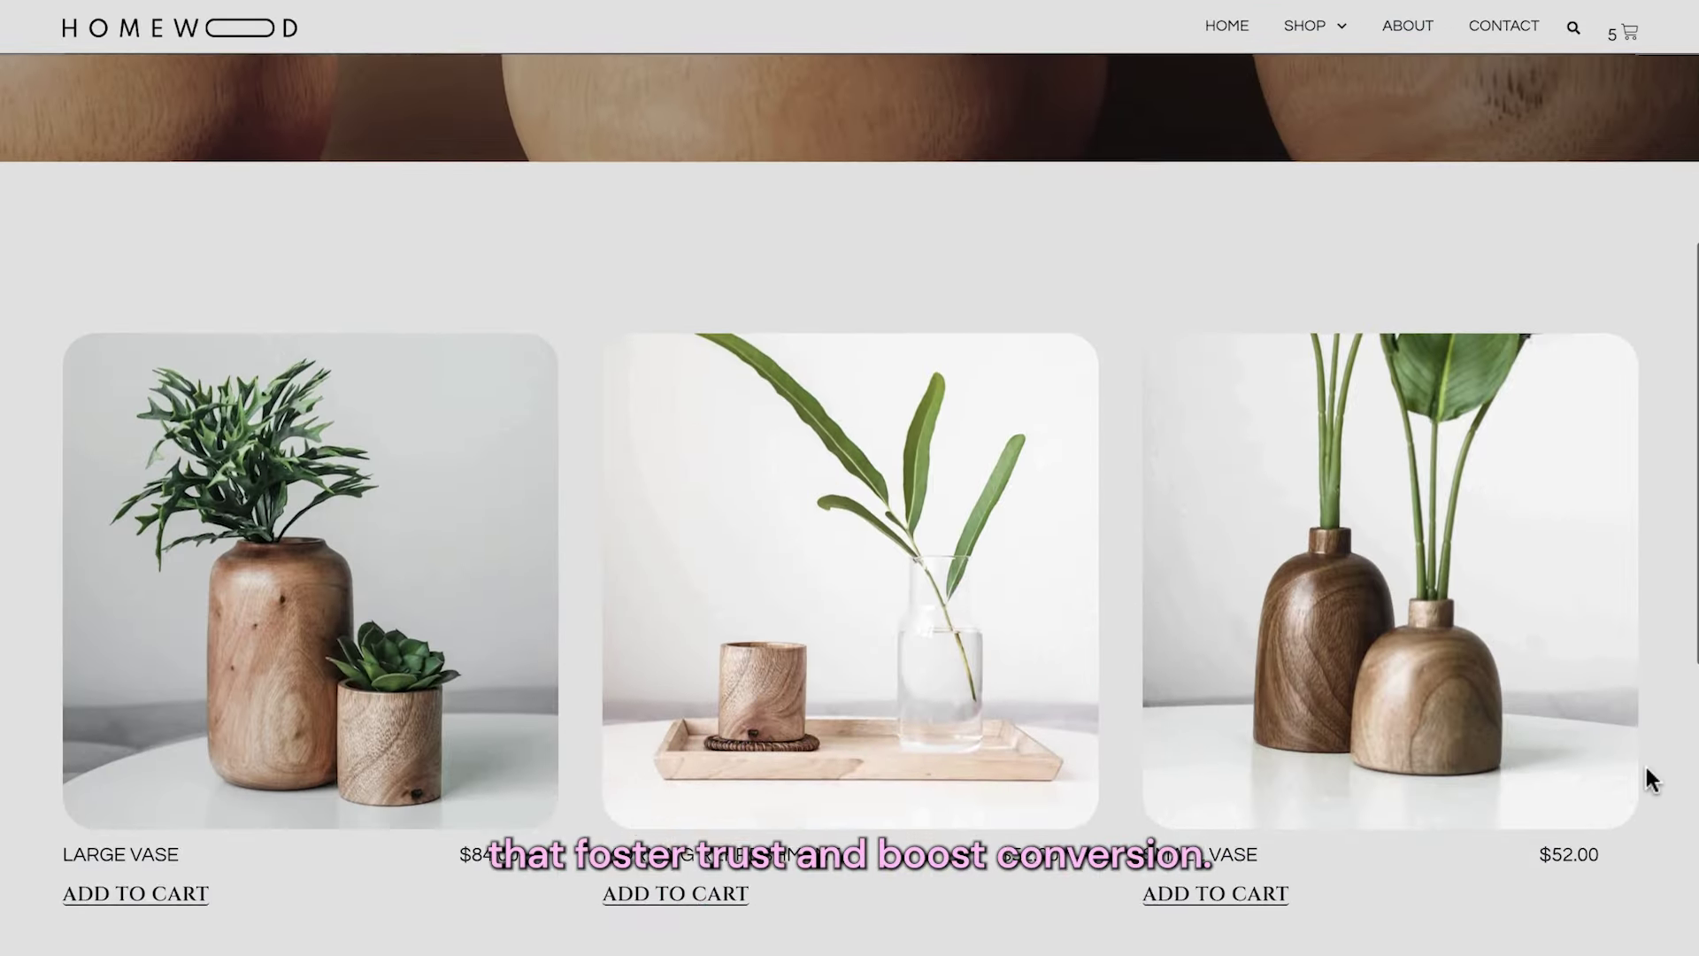
{"action": "scroll", "coordinate": [1646, 767], "scroll_direction": "down", "scroll_amount": 1}
Add the Morning Refreshment product to the cart from the product grid
{"action": "left_click", "coordinate": [665, 789]}
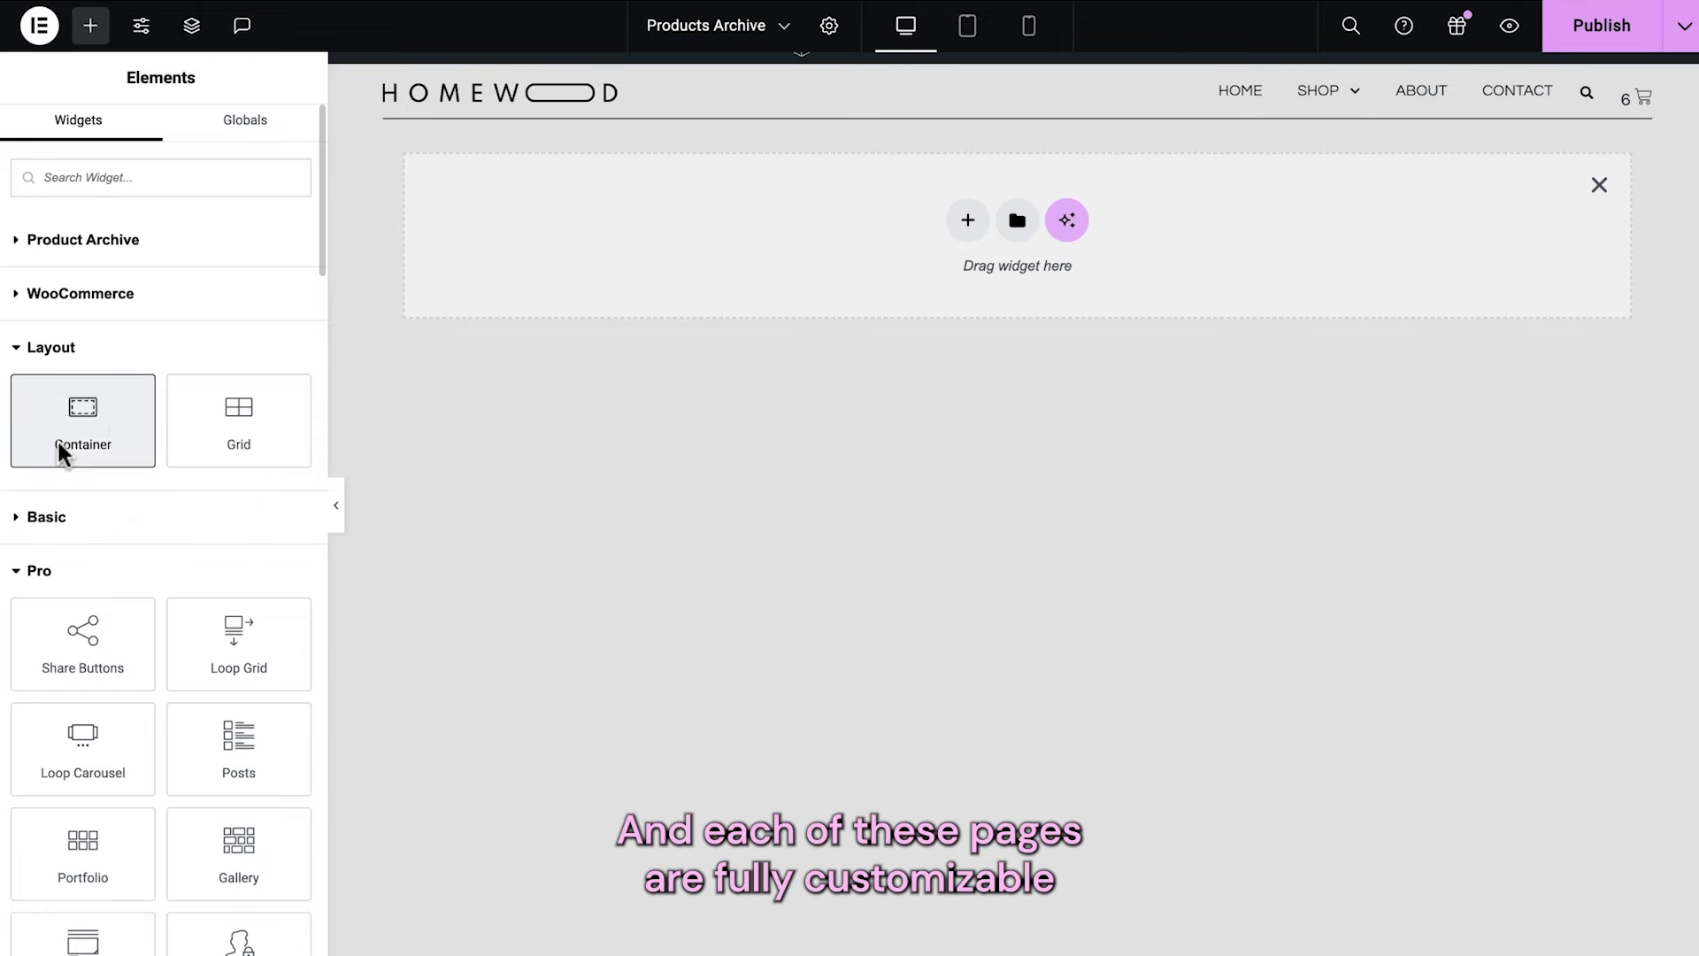
Add a header container whose background image is the dynamic Category Image
{"action": "left_click_drag", "start_coordinate": [60, 452], "coordinate": [1036, 293]}
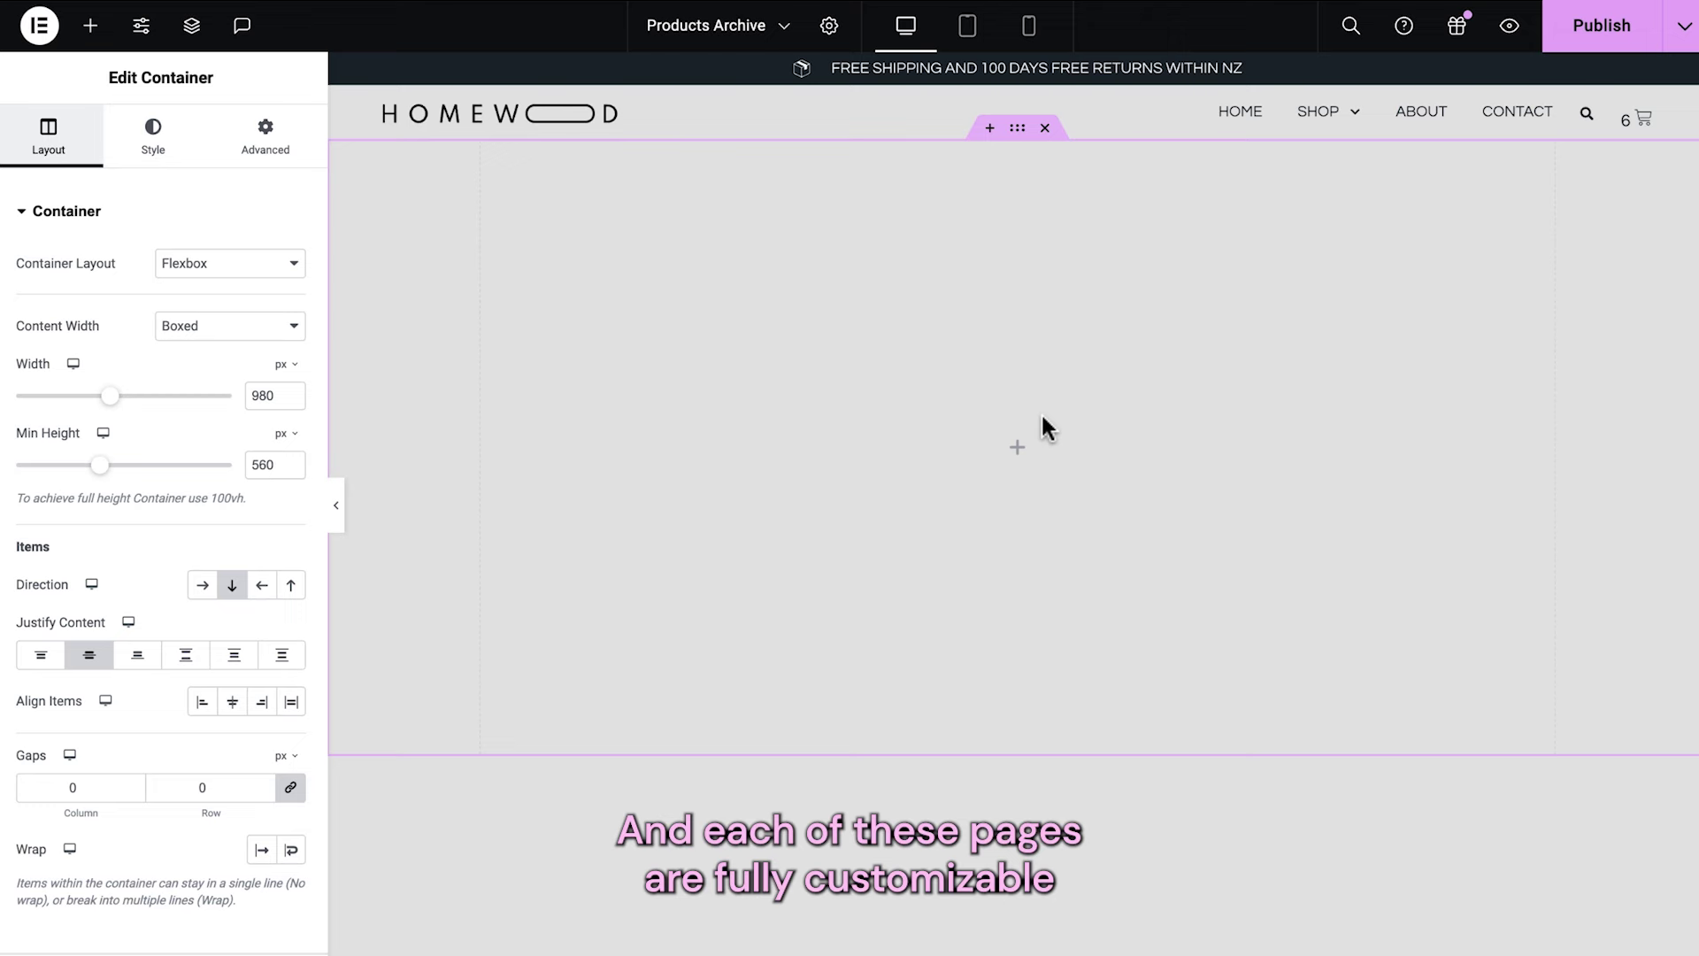
{"action": "left_click", "coordinate": [146, 146]}
{"action": "left_click", "coordinate": [289, 526]}
{"action": "left_click", "coordinate": [87, 816]}
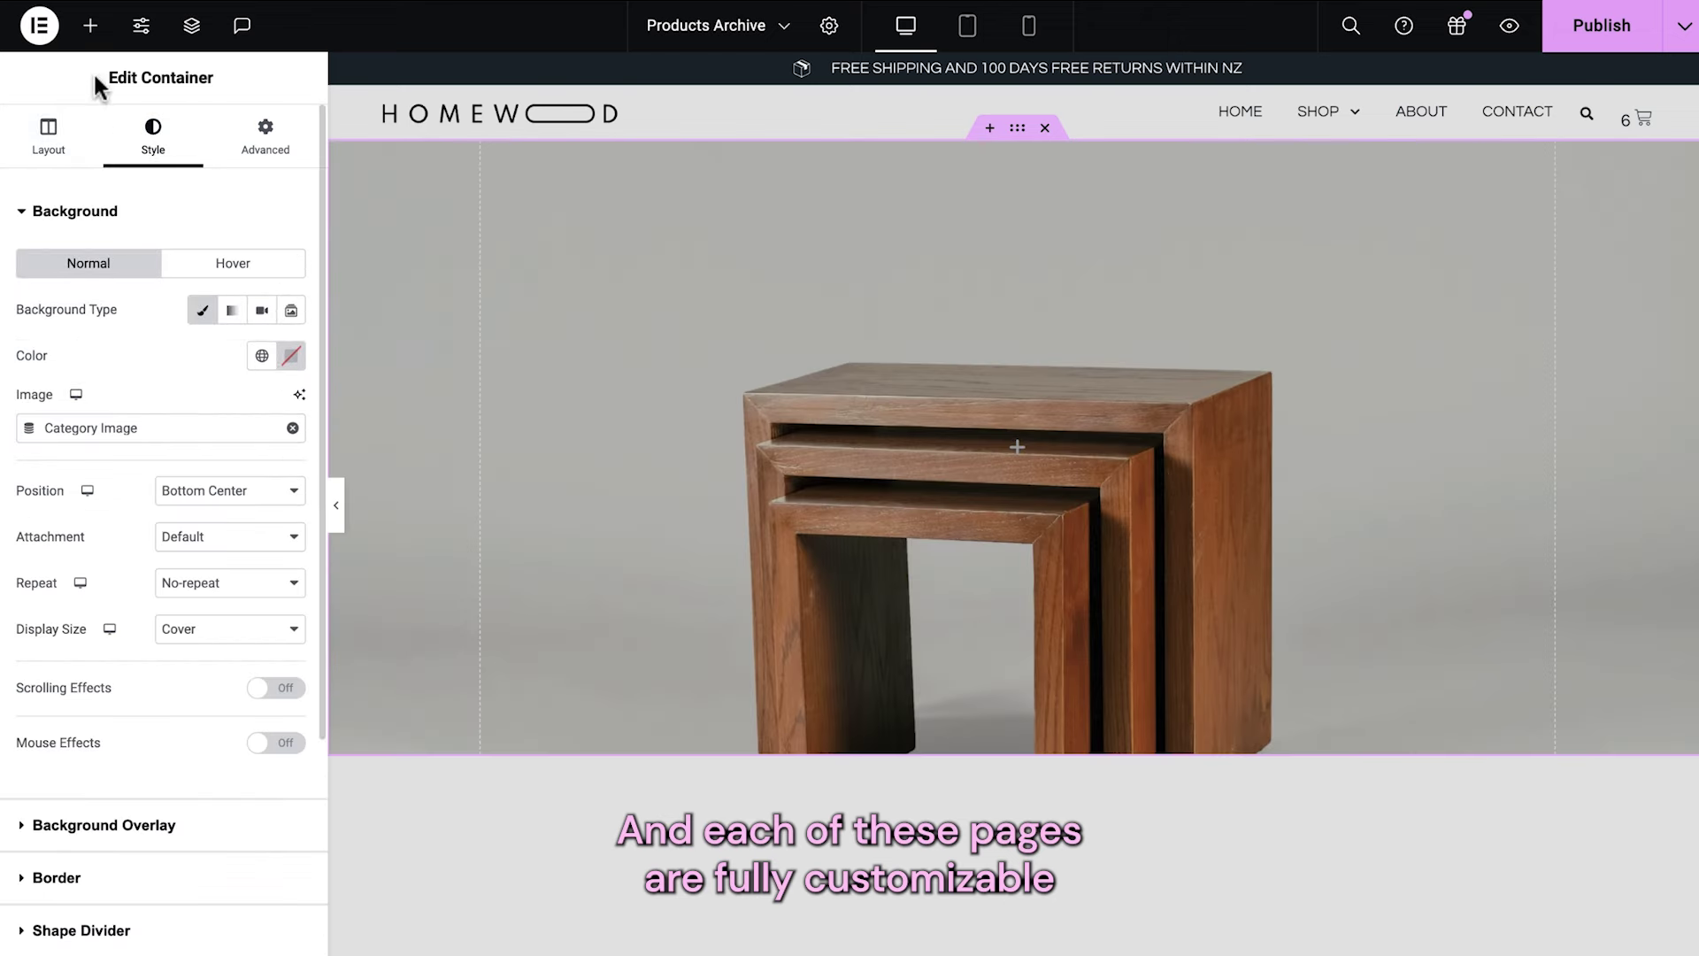
Place WooCommerce Breadcrumbs and the Archive Title over the header image
{"action": "left_click", "coordinate": [91, 27]}
{"action": "mouse_move", "coordinate": [77, 811]}
{"action": "left_mouse_down"}
{"action": "mouse_move", "coordinate": [797, 487]}
{"action": "mouse_move", "coordinate": [799, 452]}
{"action": "left_mouse_up"}
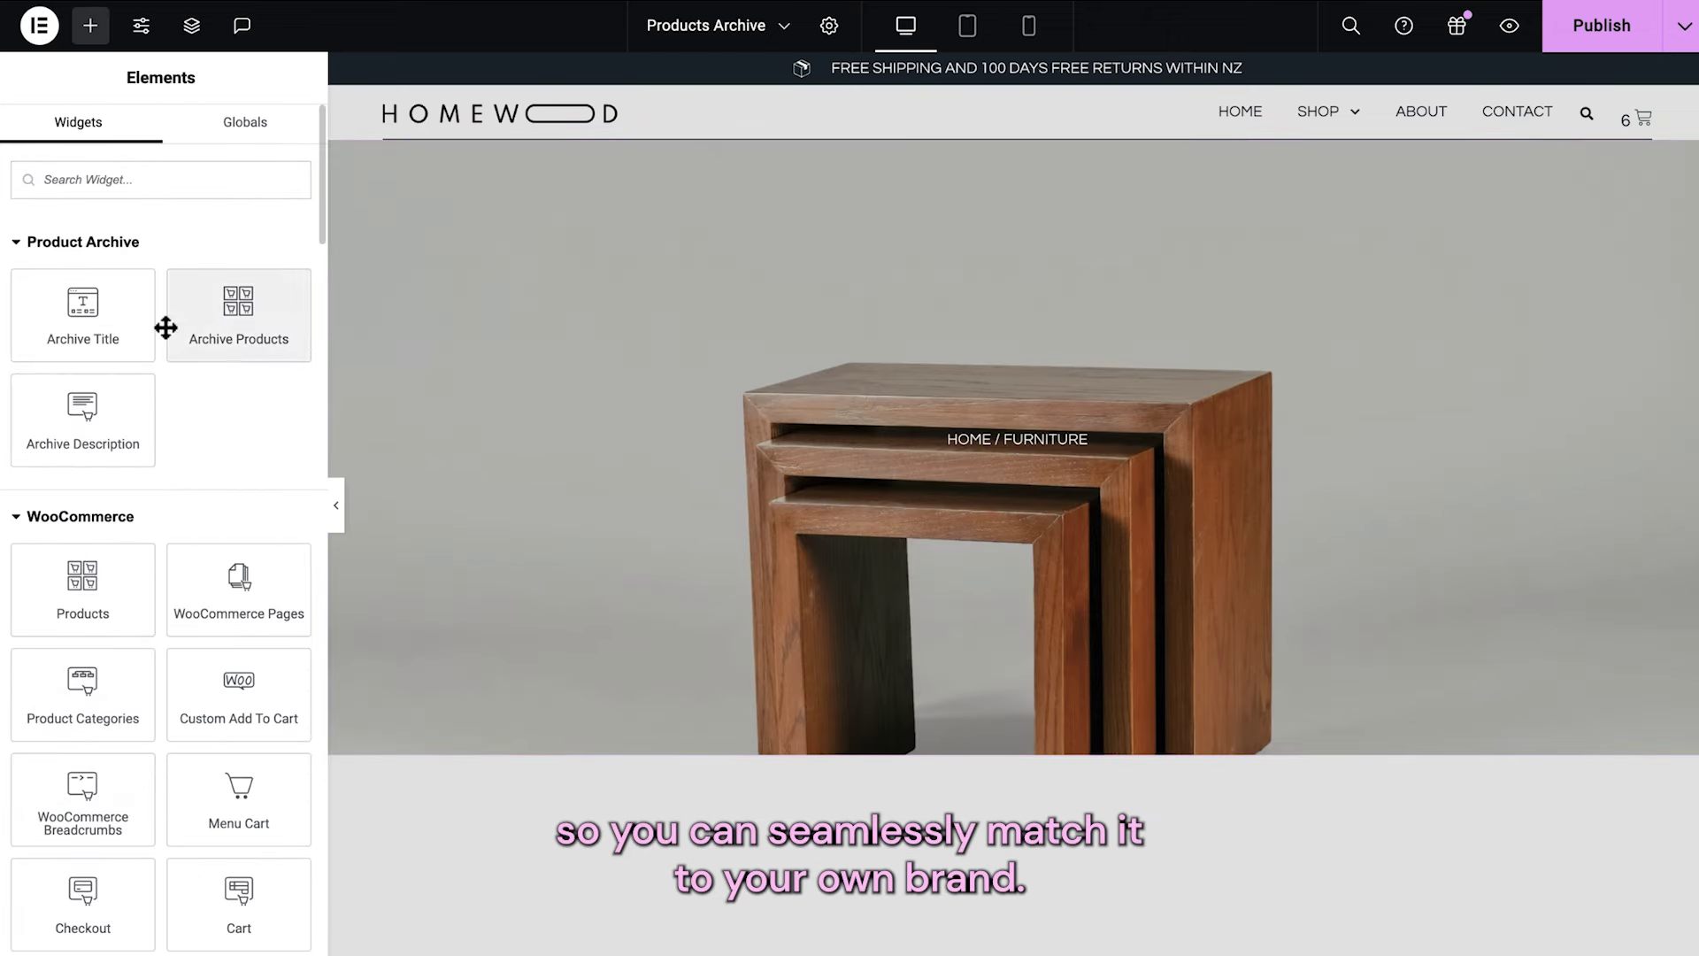
{"action": "mouse_move", "coordinate": [84, 306]}
{"action": "left_mouse_down"}
{"action": "mouse_move", "coordinate": [734, 578]}
{"action": "mouse_move", "coordinate": [1009, 496]}
{"action": "left_mouse_up"}
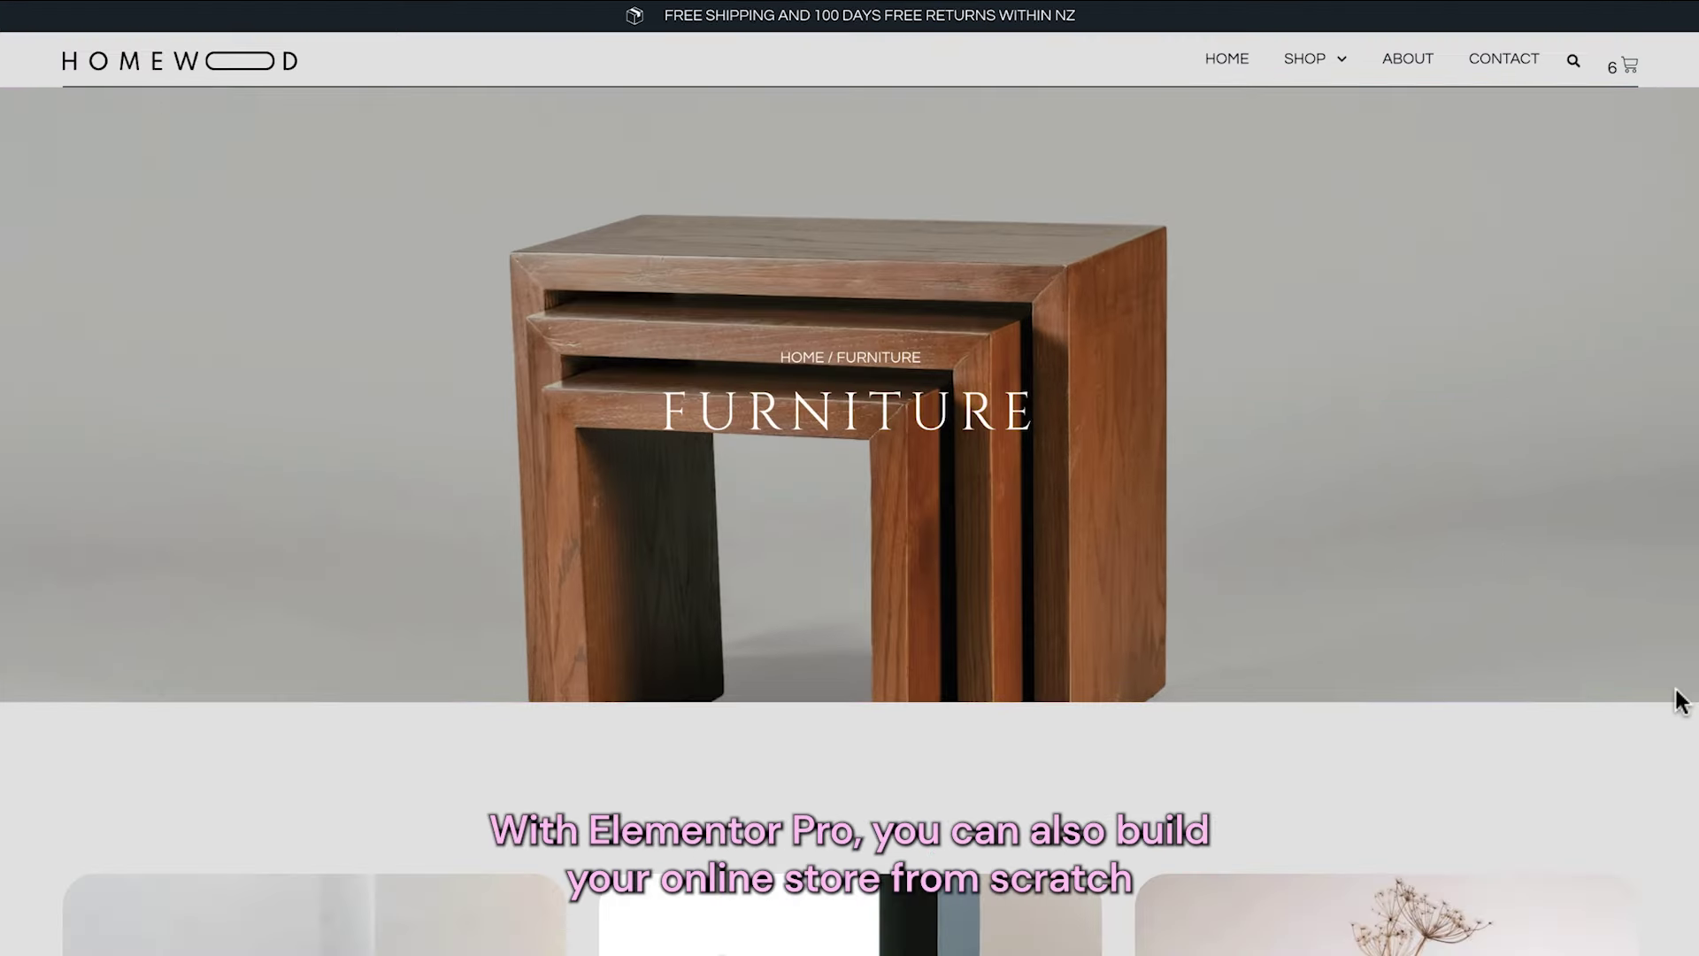
{"action": "scroll", "coordinate": [1679, 701], "scroll_direction": "down", "scroll_amount": 1}
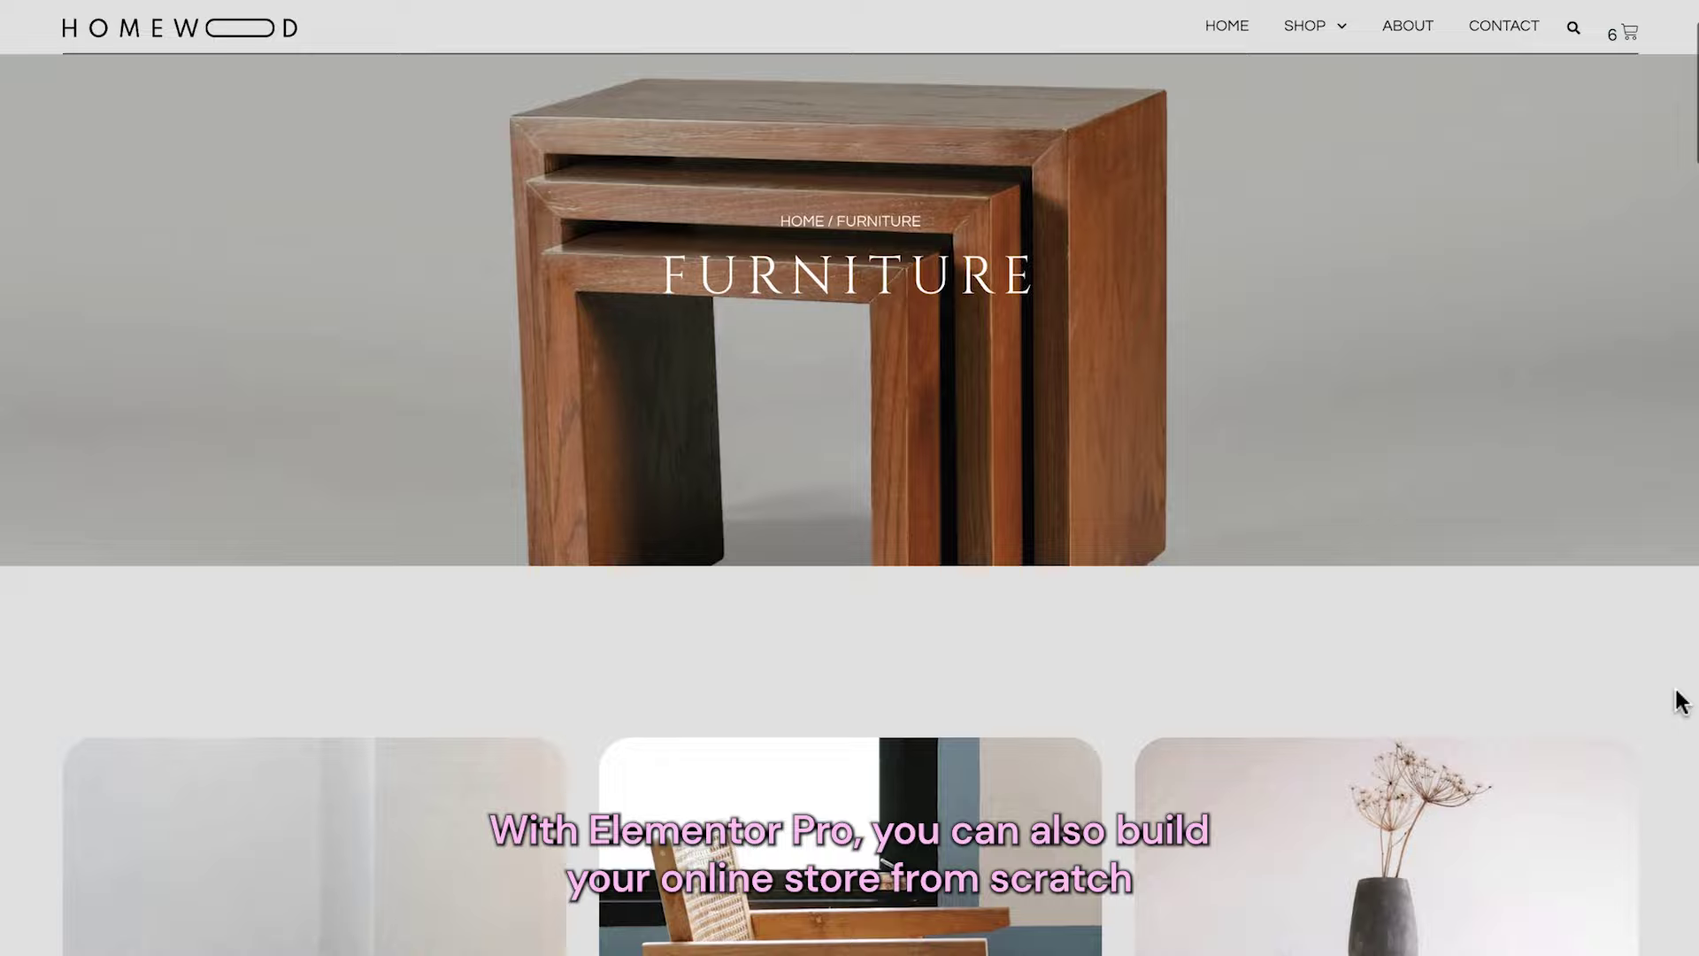
{"action": "scroll", "coordinate": [1680, 701], "scroll_direction": "down", "scroll_amount": 2}
{"action": "scroll", "coordinate": [1678, 702], "scroll_direction": "down", "scroll_amount": 1}
{"action": "scroll", "coordinate": [1679, 701], "scroll_direction": "down", "scroll_amount": 1}
{"action": "scroll", "coordinate": [1679, 701], "scroll_direction": "down", "scroll_amount": 2}
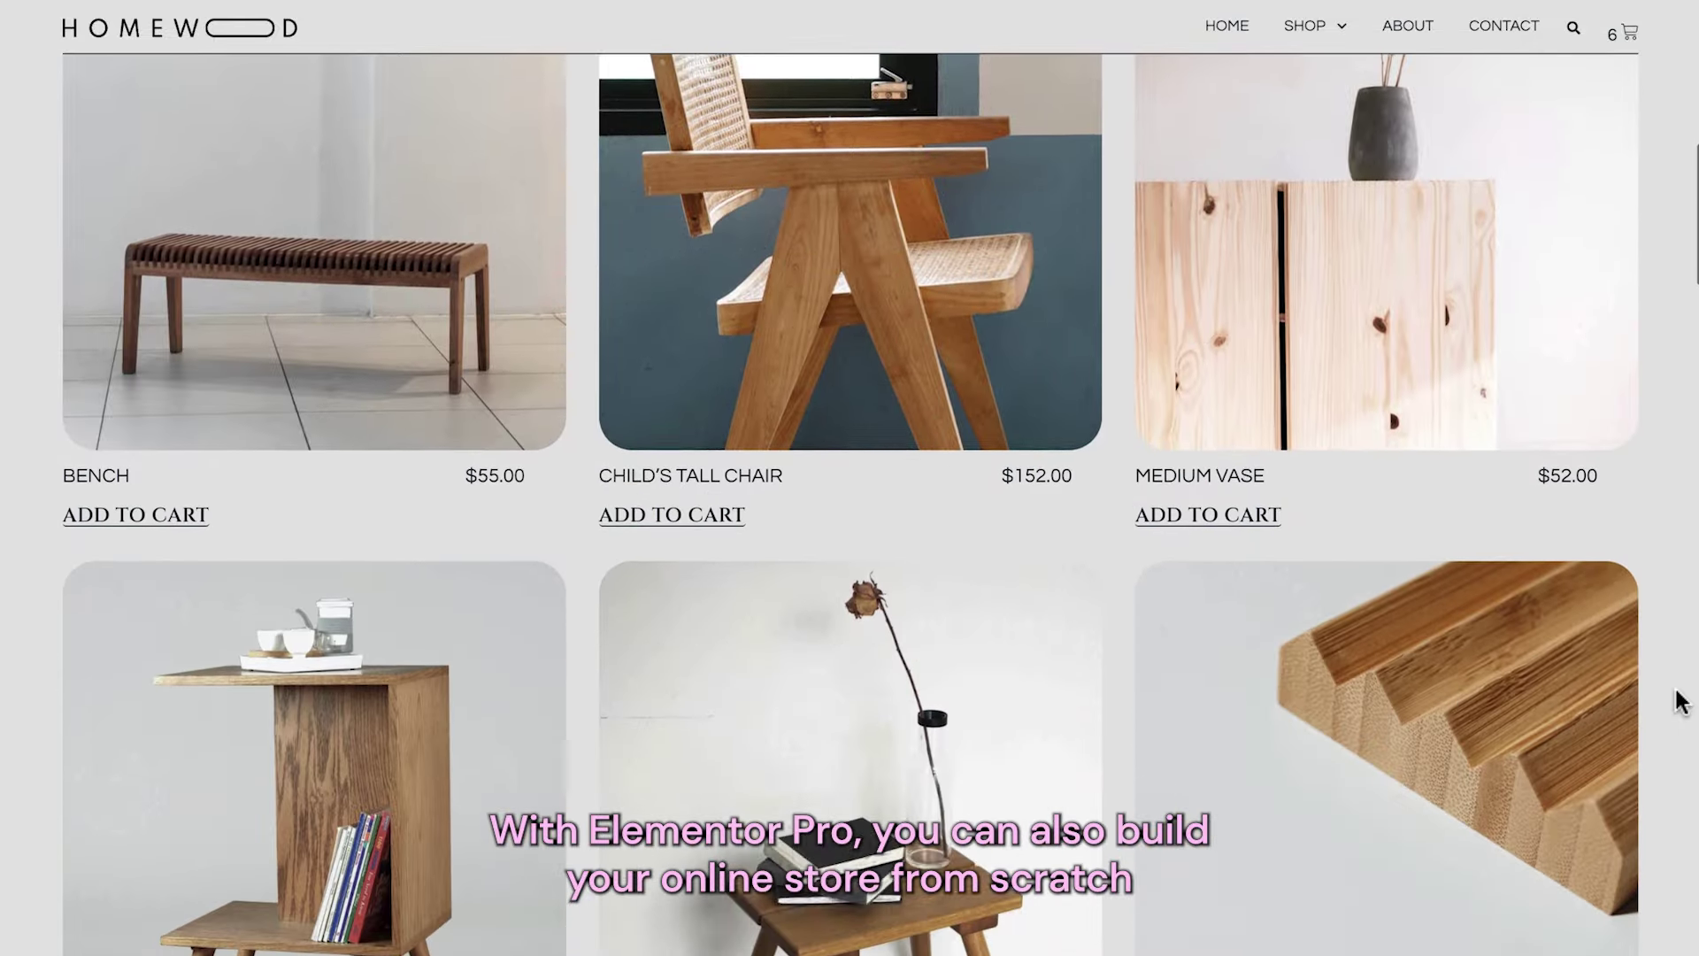
{"action": "scroll", "coordinate": [1678, 701], "scroll_direction": "down", "scroll_amount": 1}
{"action": "scroll", "coordinate": [1680, 702], "scroll_direction": "down", "scroll_amount": 1}
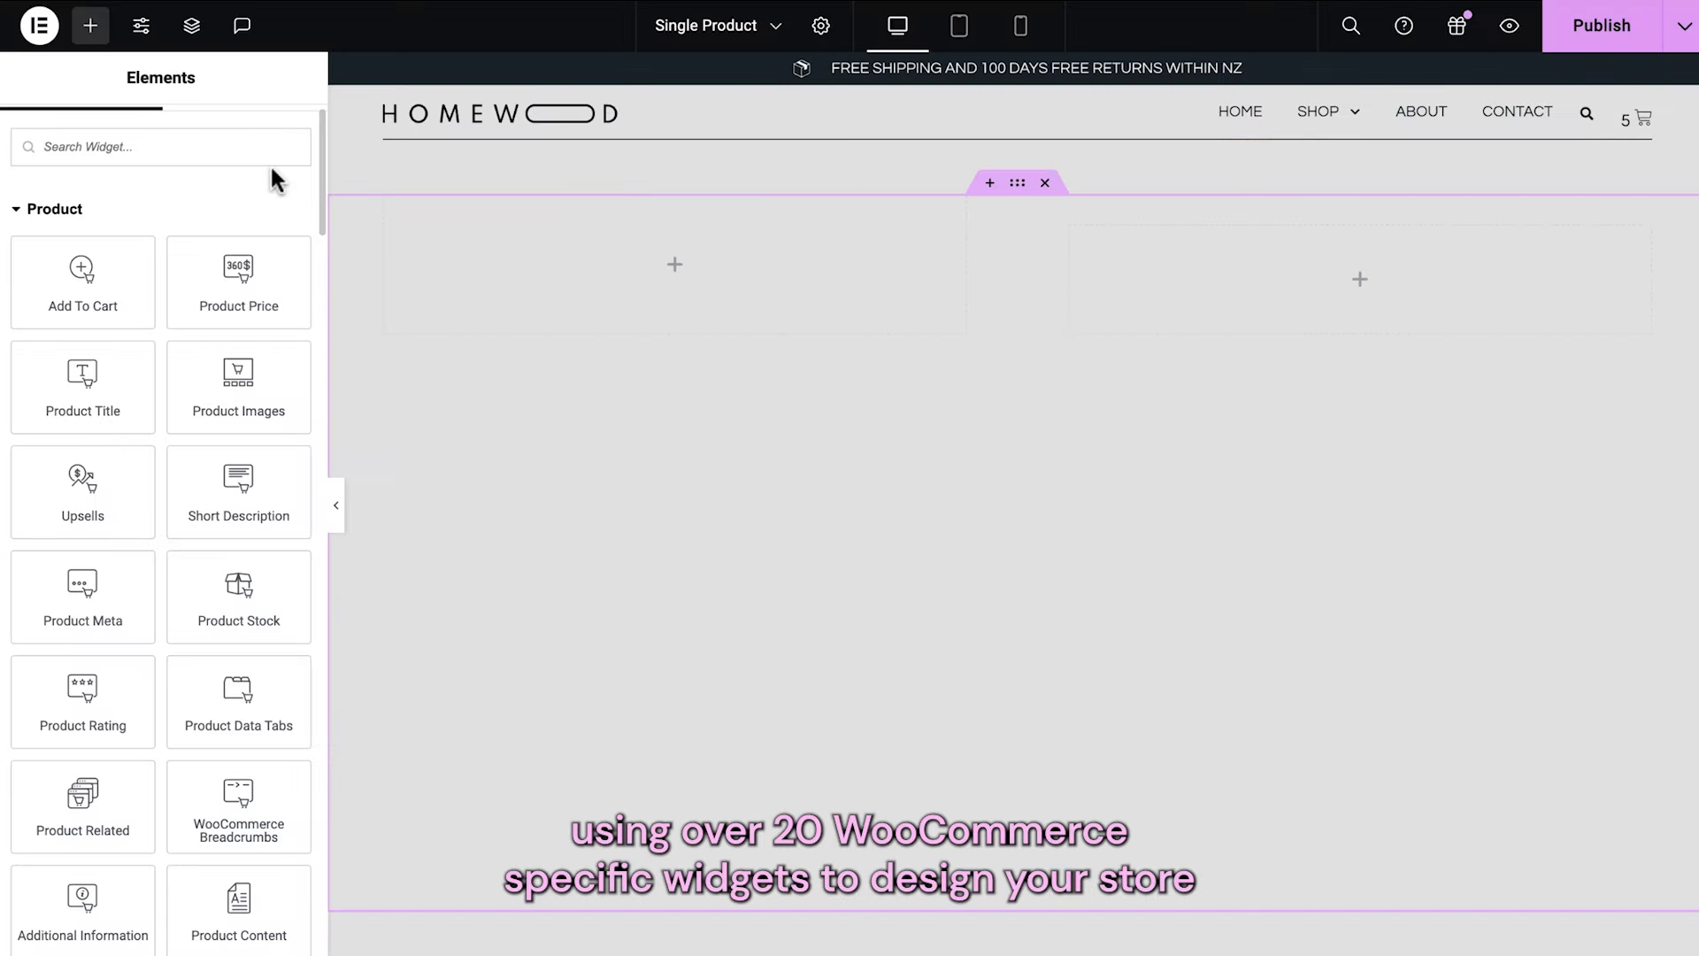
{"action": "scroll", "coordinate": [343, 226], "scroll_direction": "down", "scroll_amount": 1}
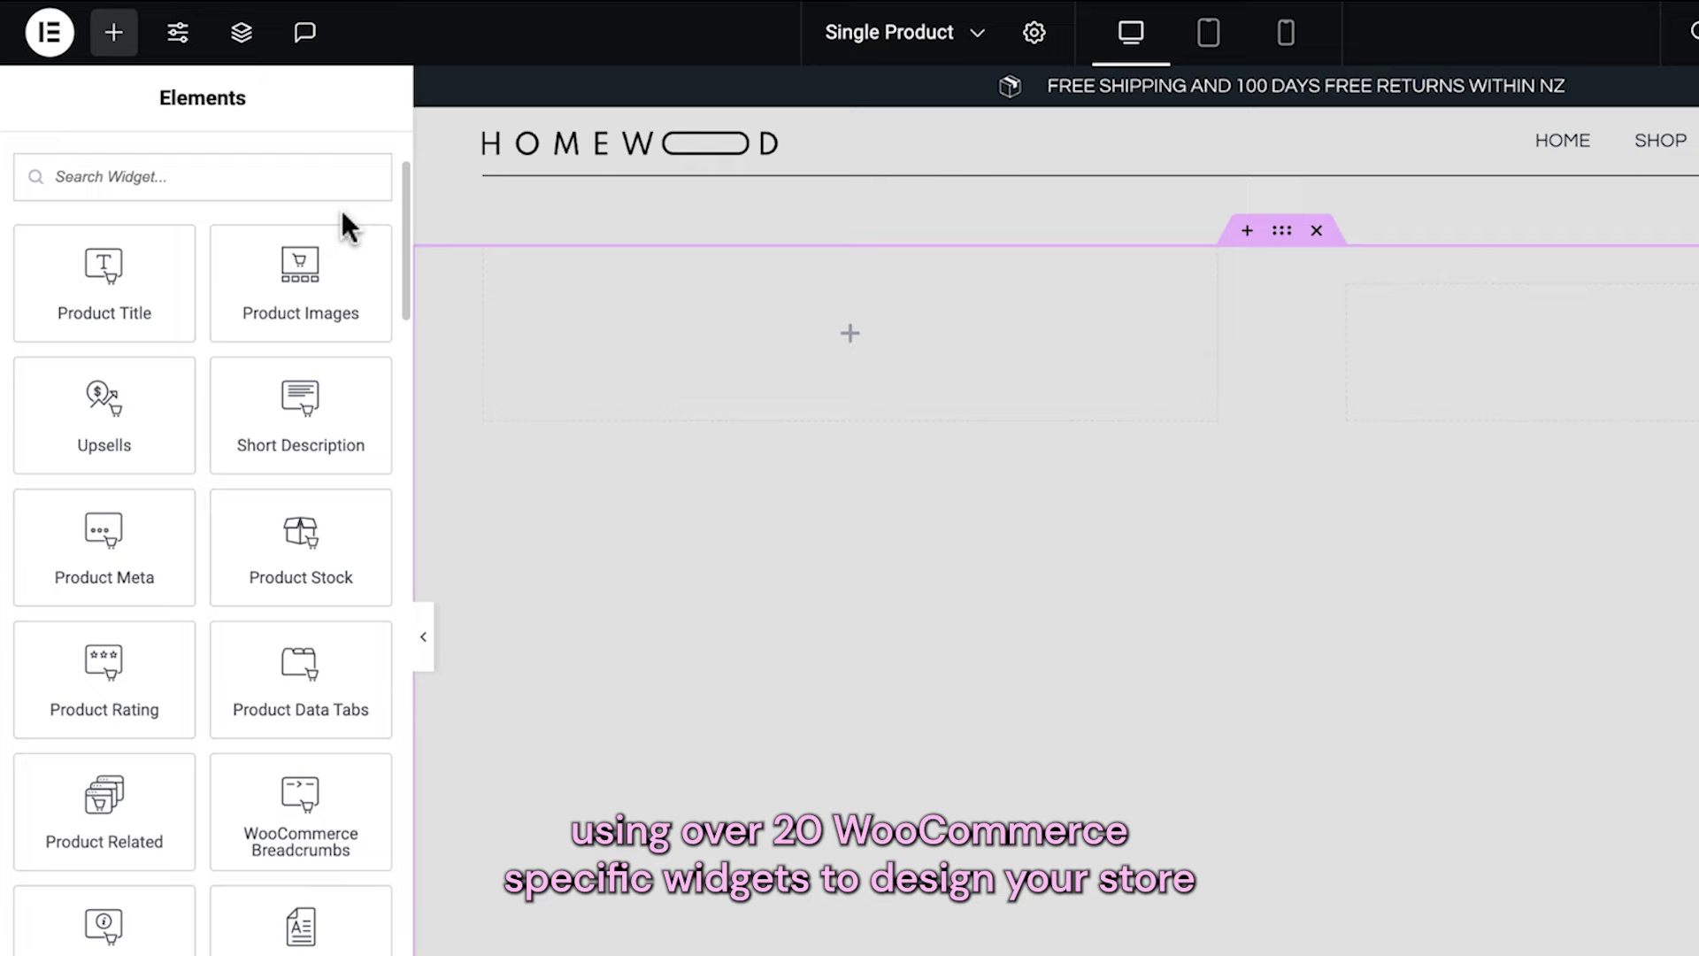
{"action": "scroll", "coordinate": [343, 226], "scroll_direction": "down", "scroll_amount": 1}
{"action": "scroll", "coordinate": [342, 226], "scroll_direction": "down", "scroll_amount": 1}
{"action": "scroll", "coordinate": [342, 226], "scroll_direction": "down", "scroll_amount": 1}
{"action": "scroll", "coordinate": [342, 226], "scroll_direction": "down", "scroll_amount": 1}
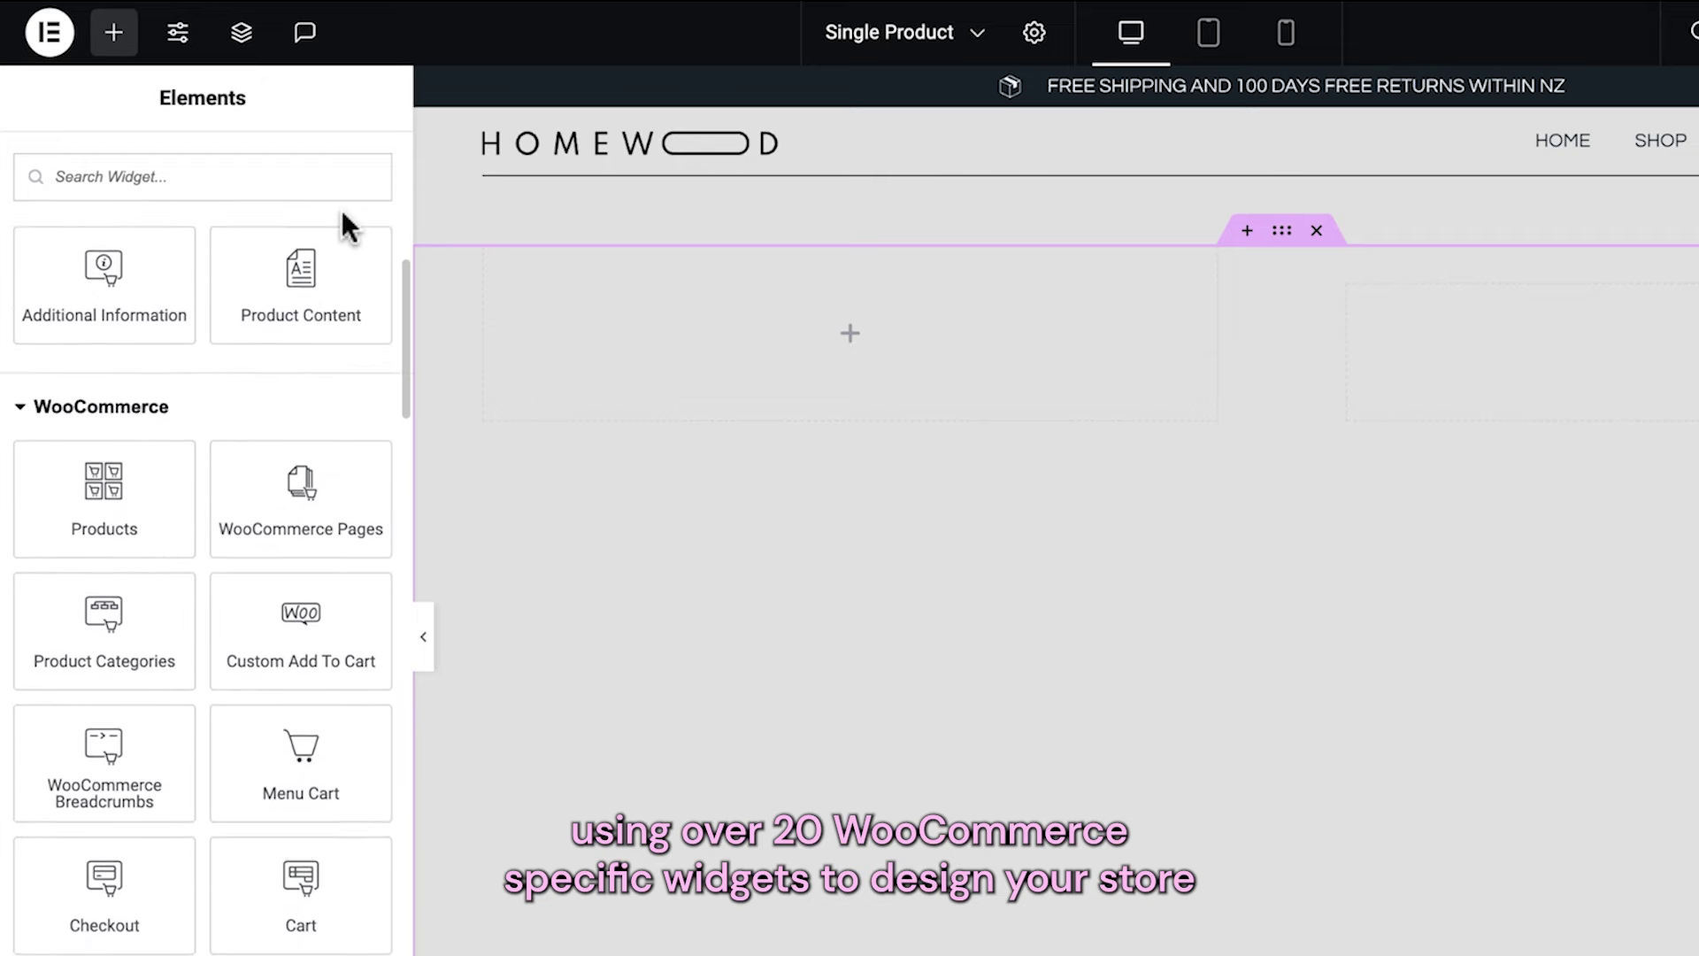
{"action": "scroll", "coordinate": [342, 225], "scroll_direction": "down", "scroll_amount": 1}
{"action": "scroll", "coordinate": [343, 227], "scroll_direction": "down", "scroll_amount": 2}
{"action": "scroll", "coordinate": [342, 226], "scroll_direction": "down", "scroll_amount": 1}
{"action": "scroll", "coordinate": [344, 227], "scroll_direction": "down", "scroll_amount": 1}
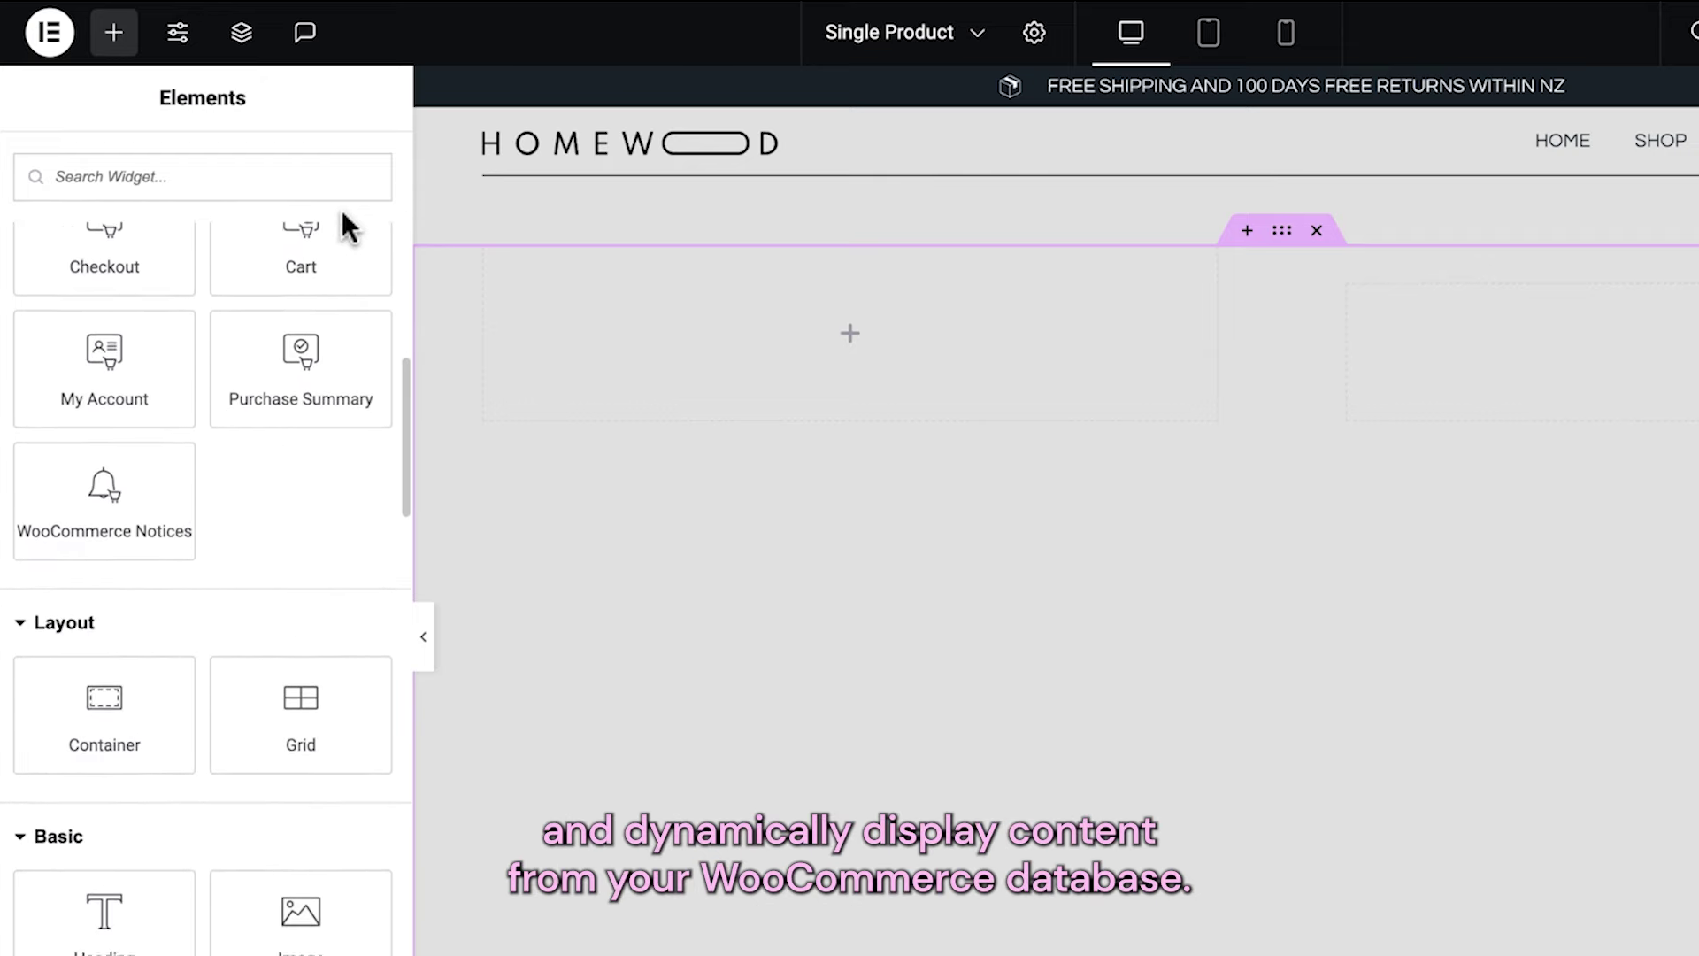
{"action": "scroll", "coordinate": [343, 225], "scroll_direction": "down", "scroll_amount": 1}
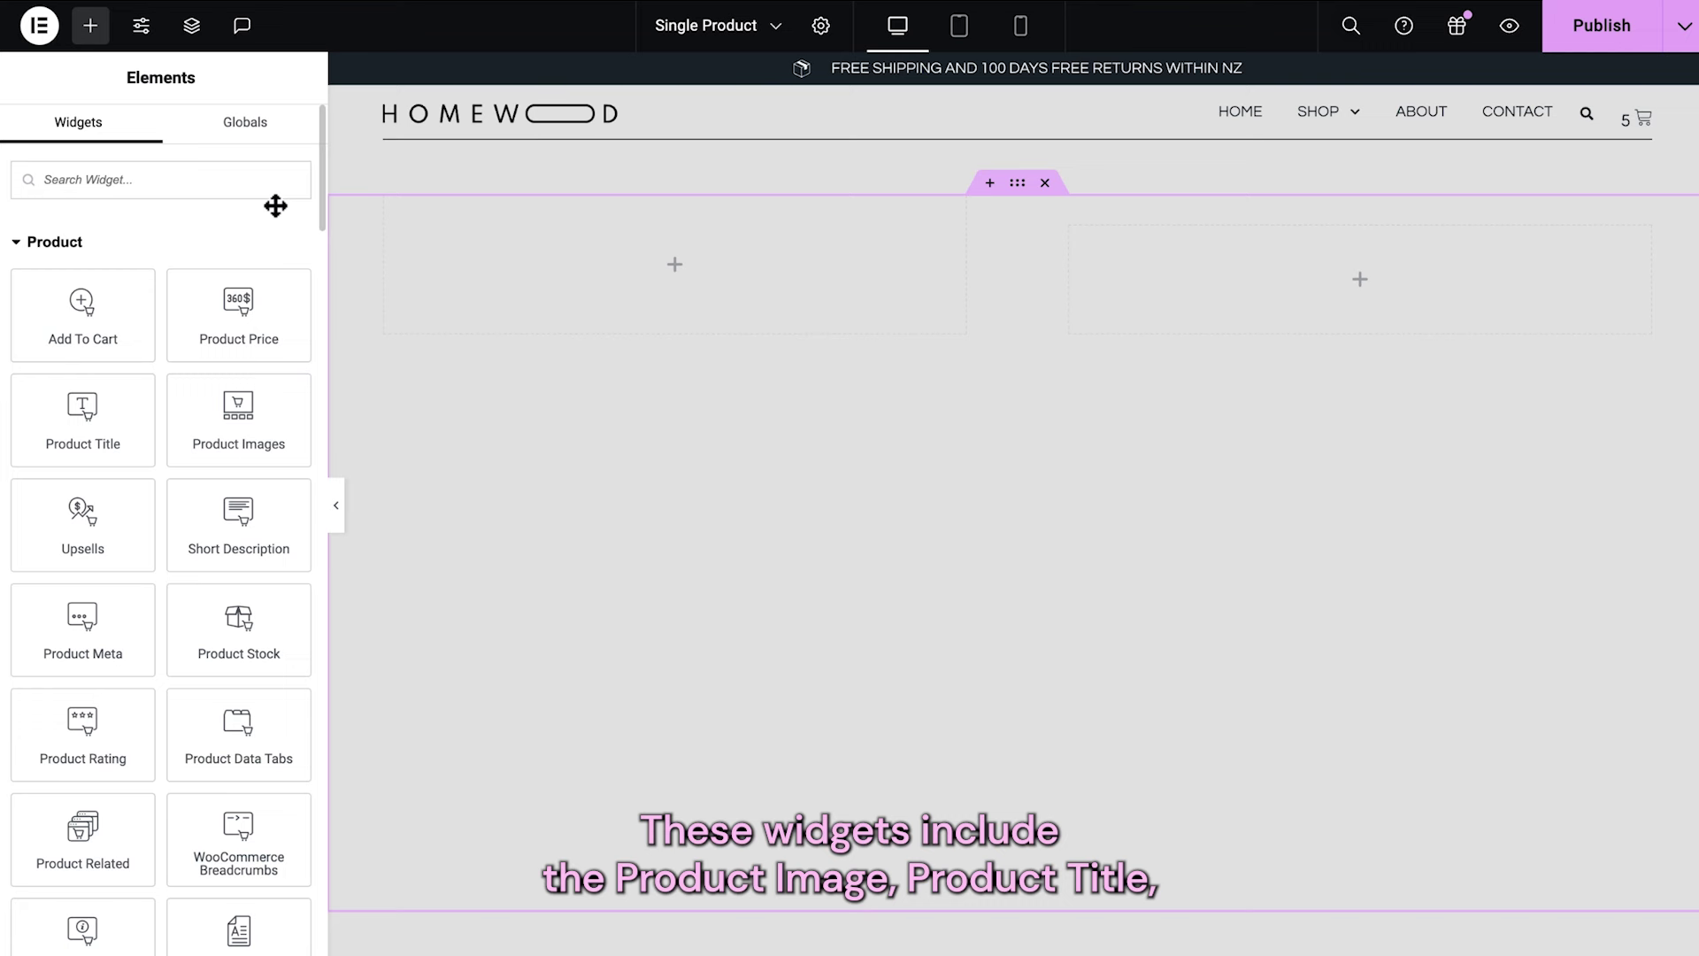
Put Product Images on the left; Title, Price, Short Description and Add To Cart on the right
{"action": "left_click_drag", "start_coordinate": [228, 422], "coordinate": [548, 275]}
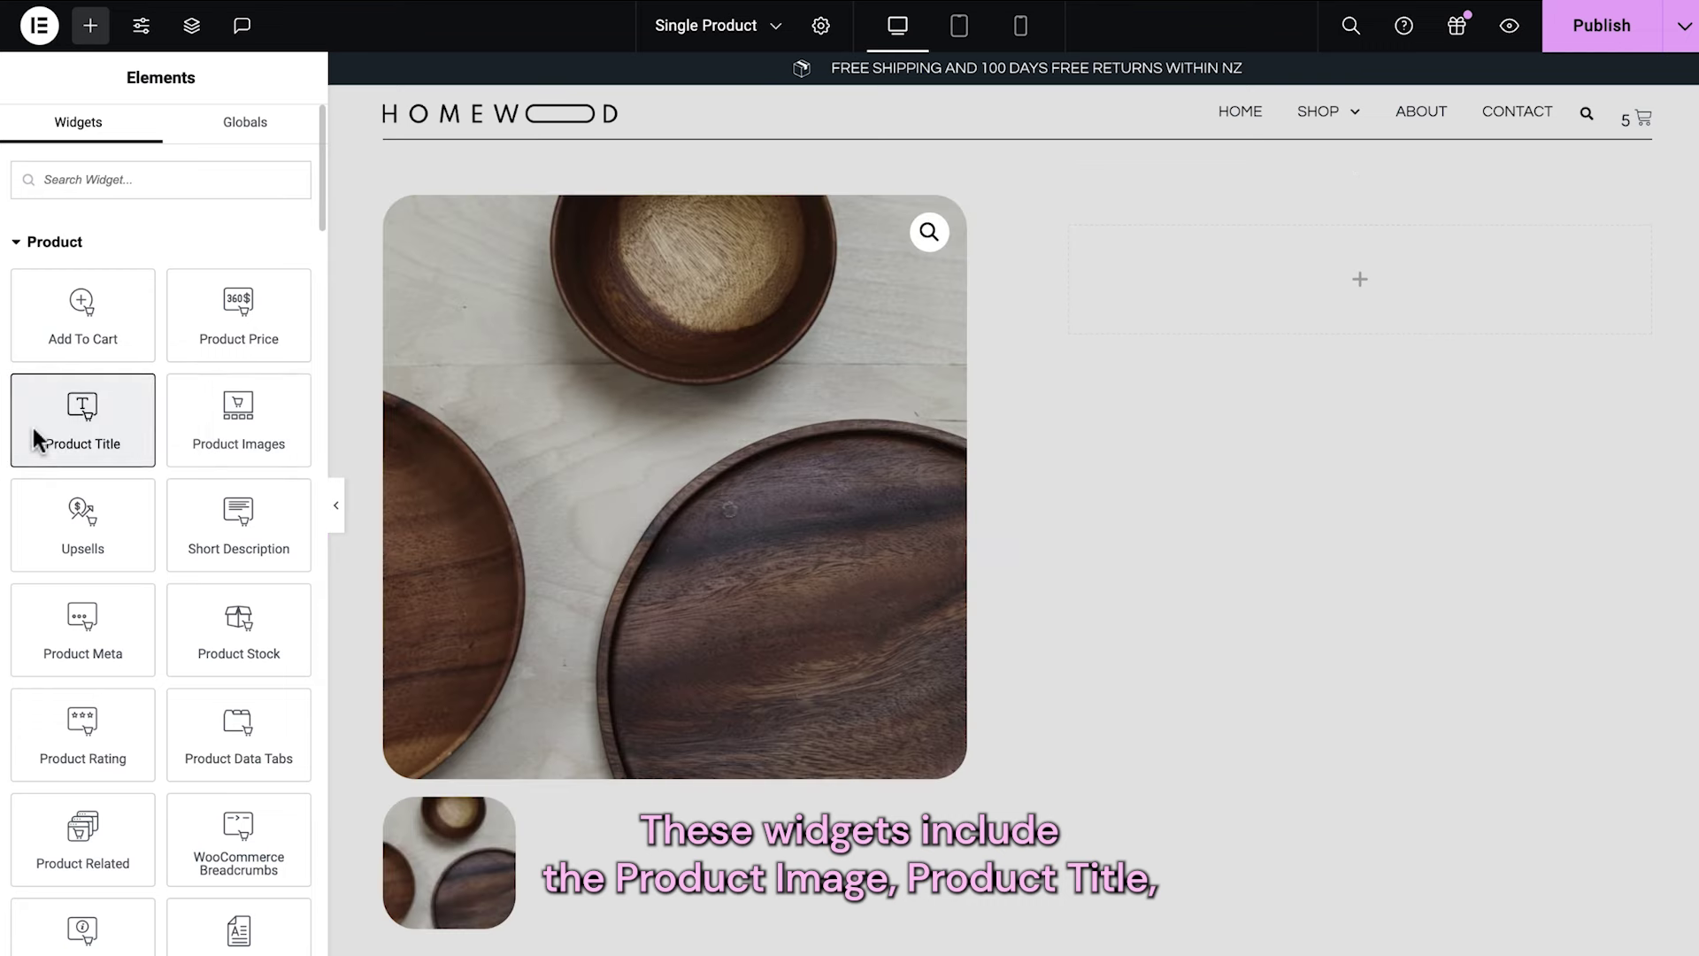
{"action": "left_click_drag", "start_coordinate": [40, 439], "coordinate": [1278, 319]}
{"action": "mouse_move", "coordinate": [239, 315]}
{"action": "left_mouse_down"}
{"action": "mouse_move", "coordinate": [381, 399]}
{"action": "mouse_move", "coordinate": [1267, 272]}
{"action": "left_mouse_up"}
{"action": "left_click_drag", "start_coordinate": [239, 525], "coordinate": [1153, 318]}
{"action": "mouse_move", "coordinate": [83, 314]}
{"action": "left_mouse_down"}
{"action": "mouse_move", "coordinate": [582, 456]}
{"action": "mouse_move", "coordinate": [1296, 564]}
{"action": "left_mouse_up"}
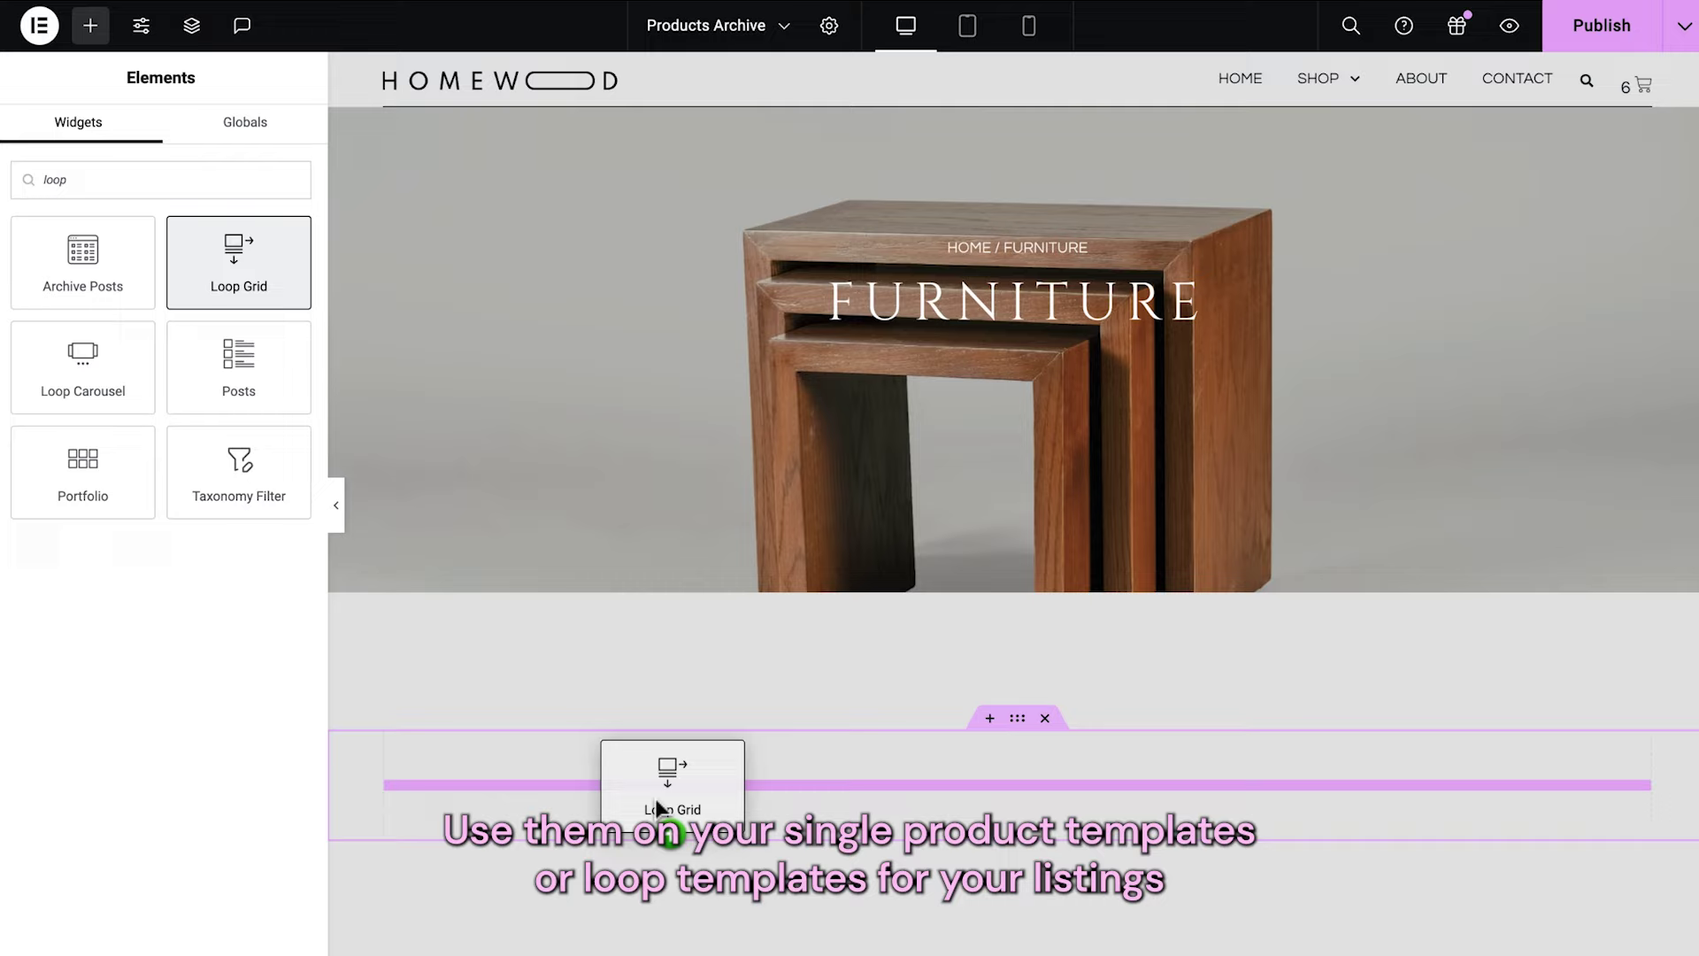
Add a Loop Grid to the empty section with Query Source set to Current Query
{"action": "left_click_drag", "start_coordinate": [416, 567], "coordinate": [656, 803]}
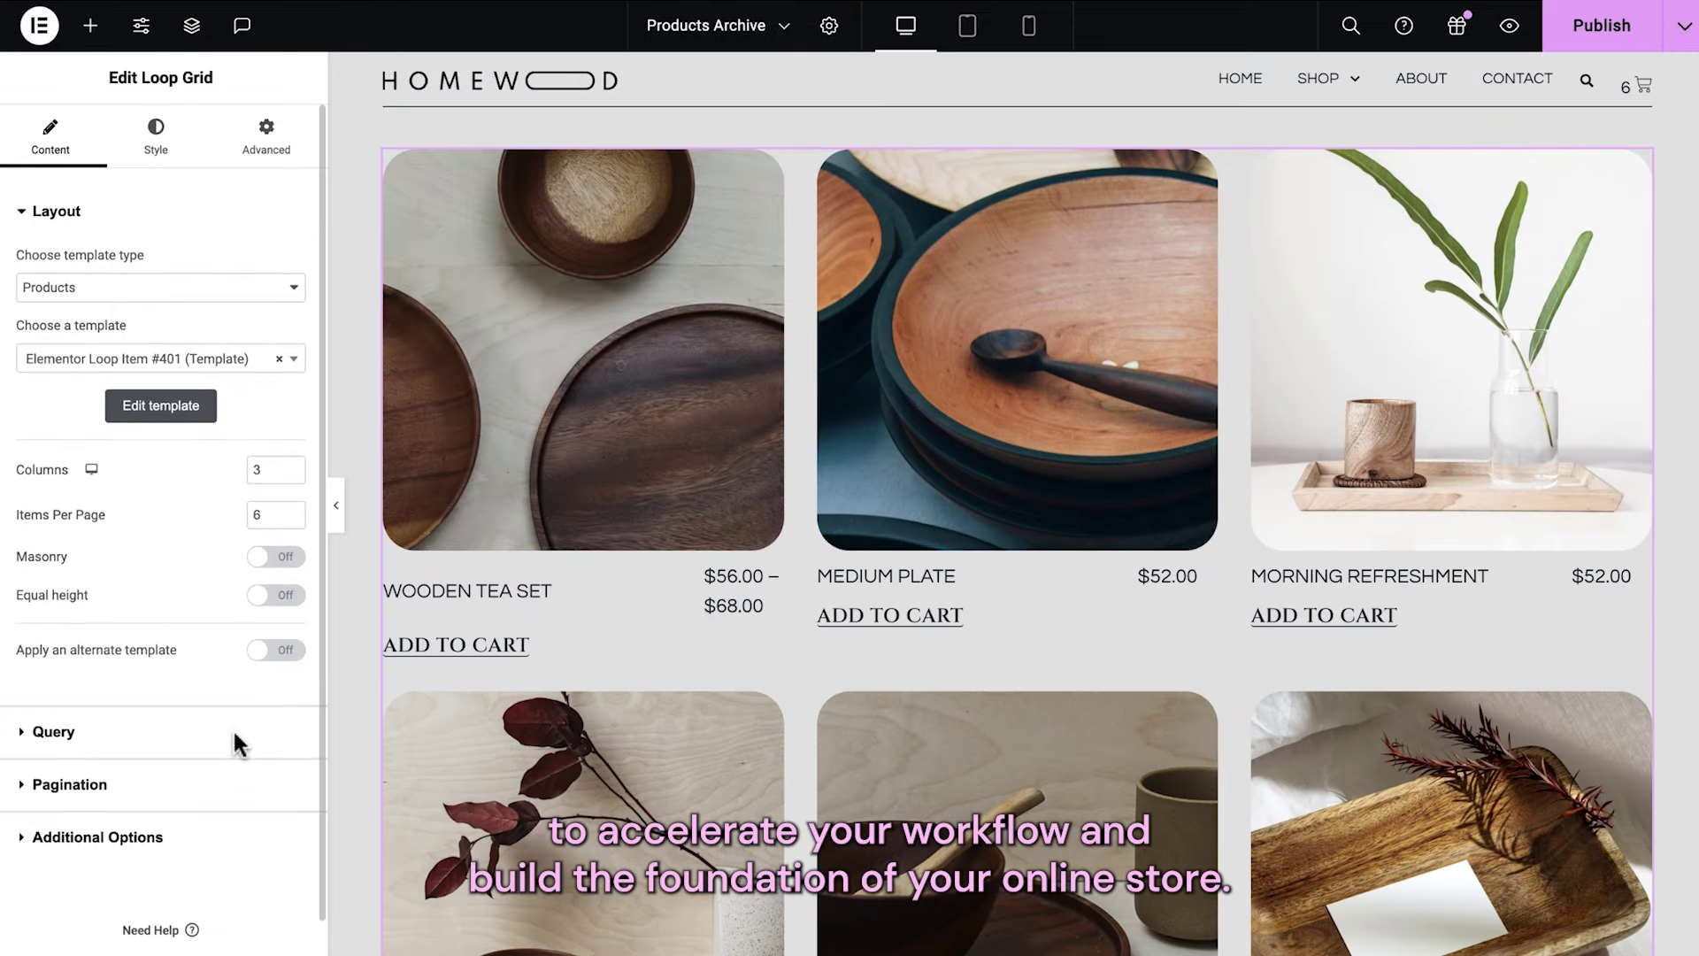
{"action": "left_click", "coordinate": [232, 732]}
{"action": "left_click", "coordinate": [279, 315]}
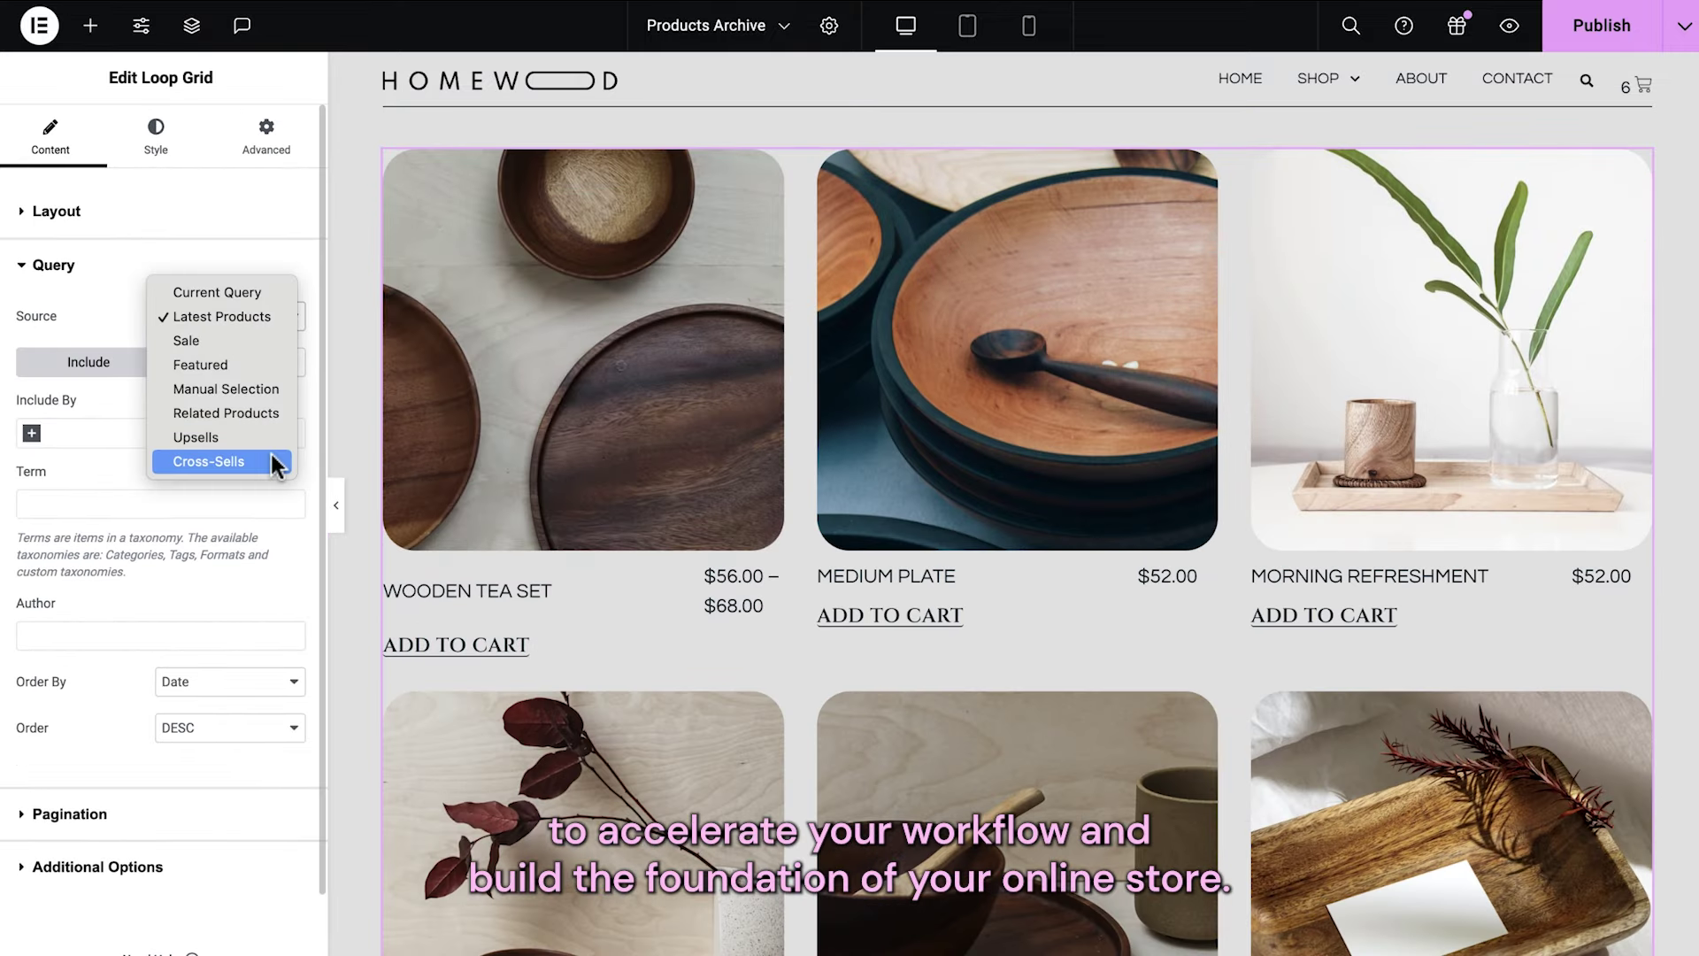
{"action": "left_click", "coordinate": [275, 290]}
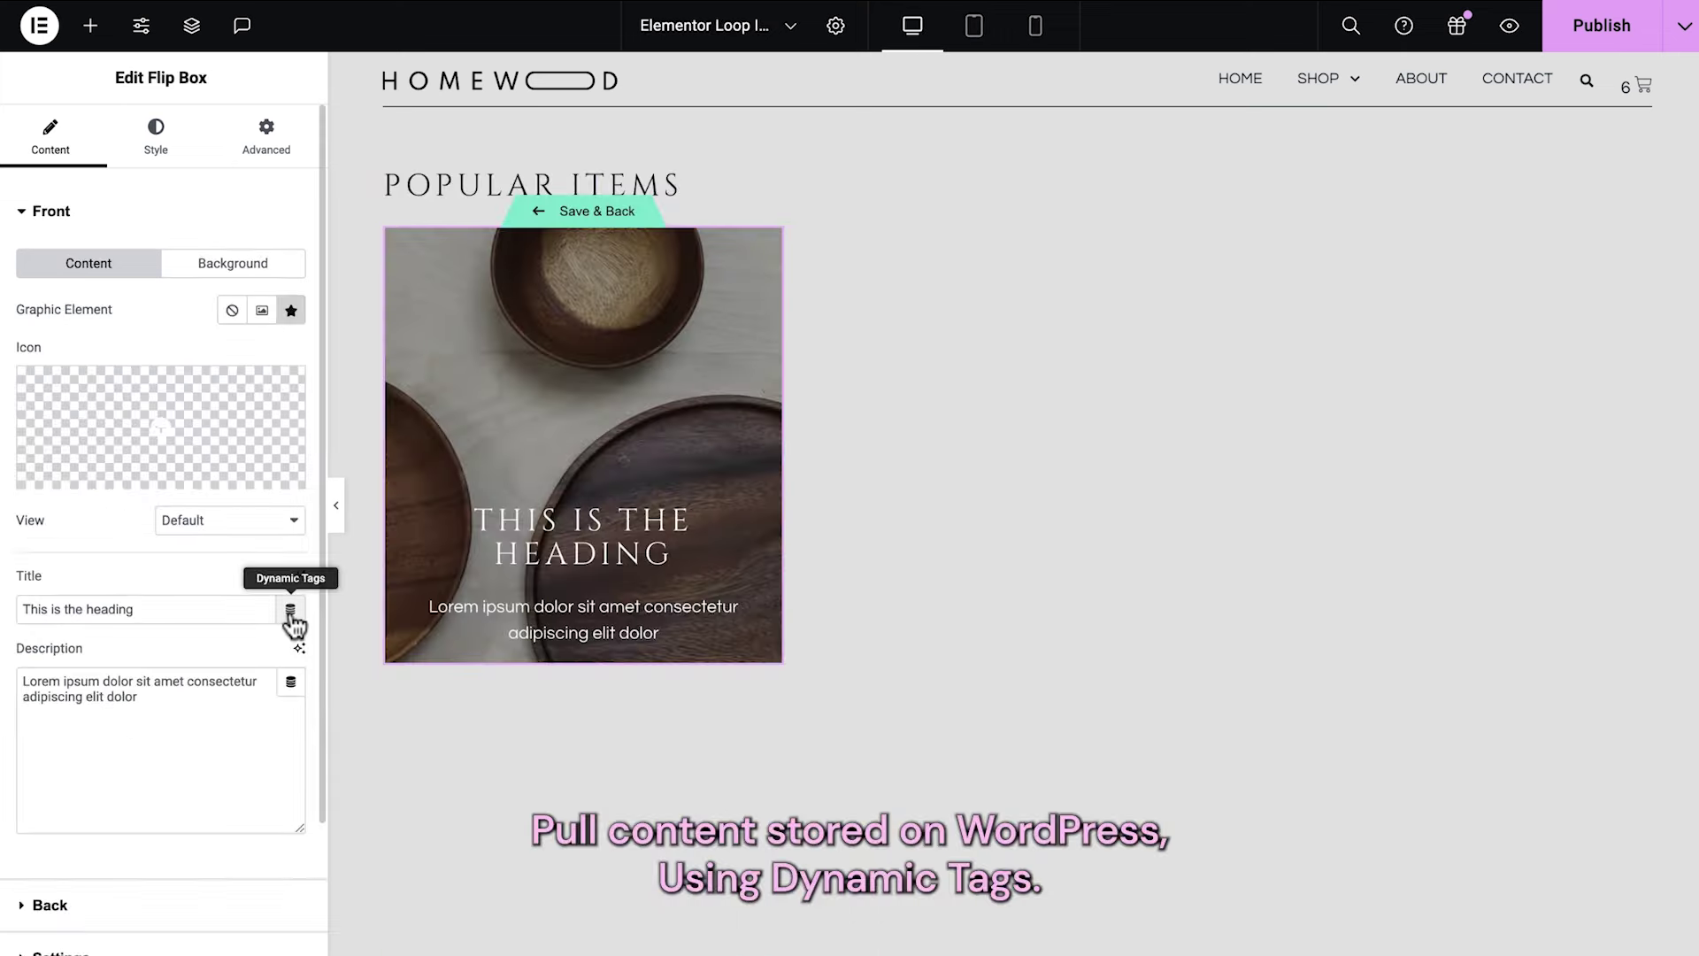
Set the flip box title to Product Title and description to Product Price dynamic tags
{"action": "left_click", "coordinate": [291, 612]}
{"action": "scroll", "coordinate": [203, 502], "scroll_direction": "down", "scroll_amount": 5}
{"action": "scroll", "coordinate": [202, 503], "scroll_direction": "down", "scroll_amount": 5}
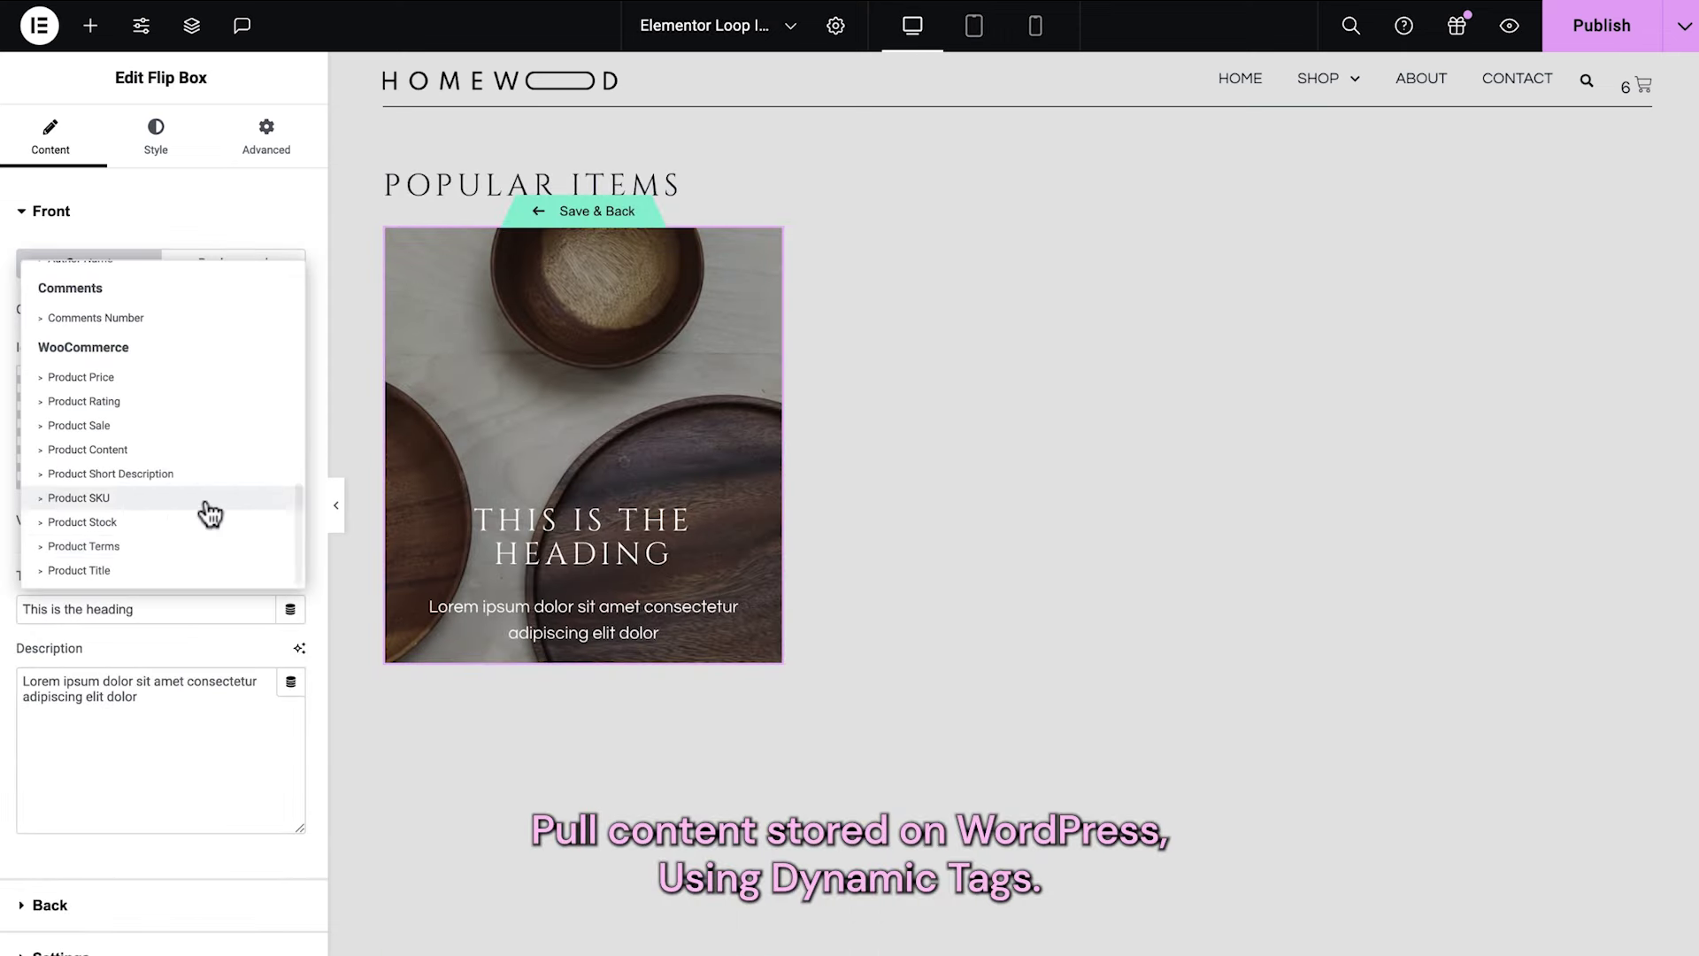
{"action": "left_click", "coordinate": [195, 574]}
{"action": "left_click", "coordinate": [291, 681]}
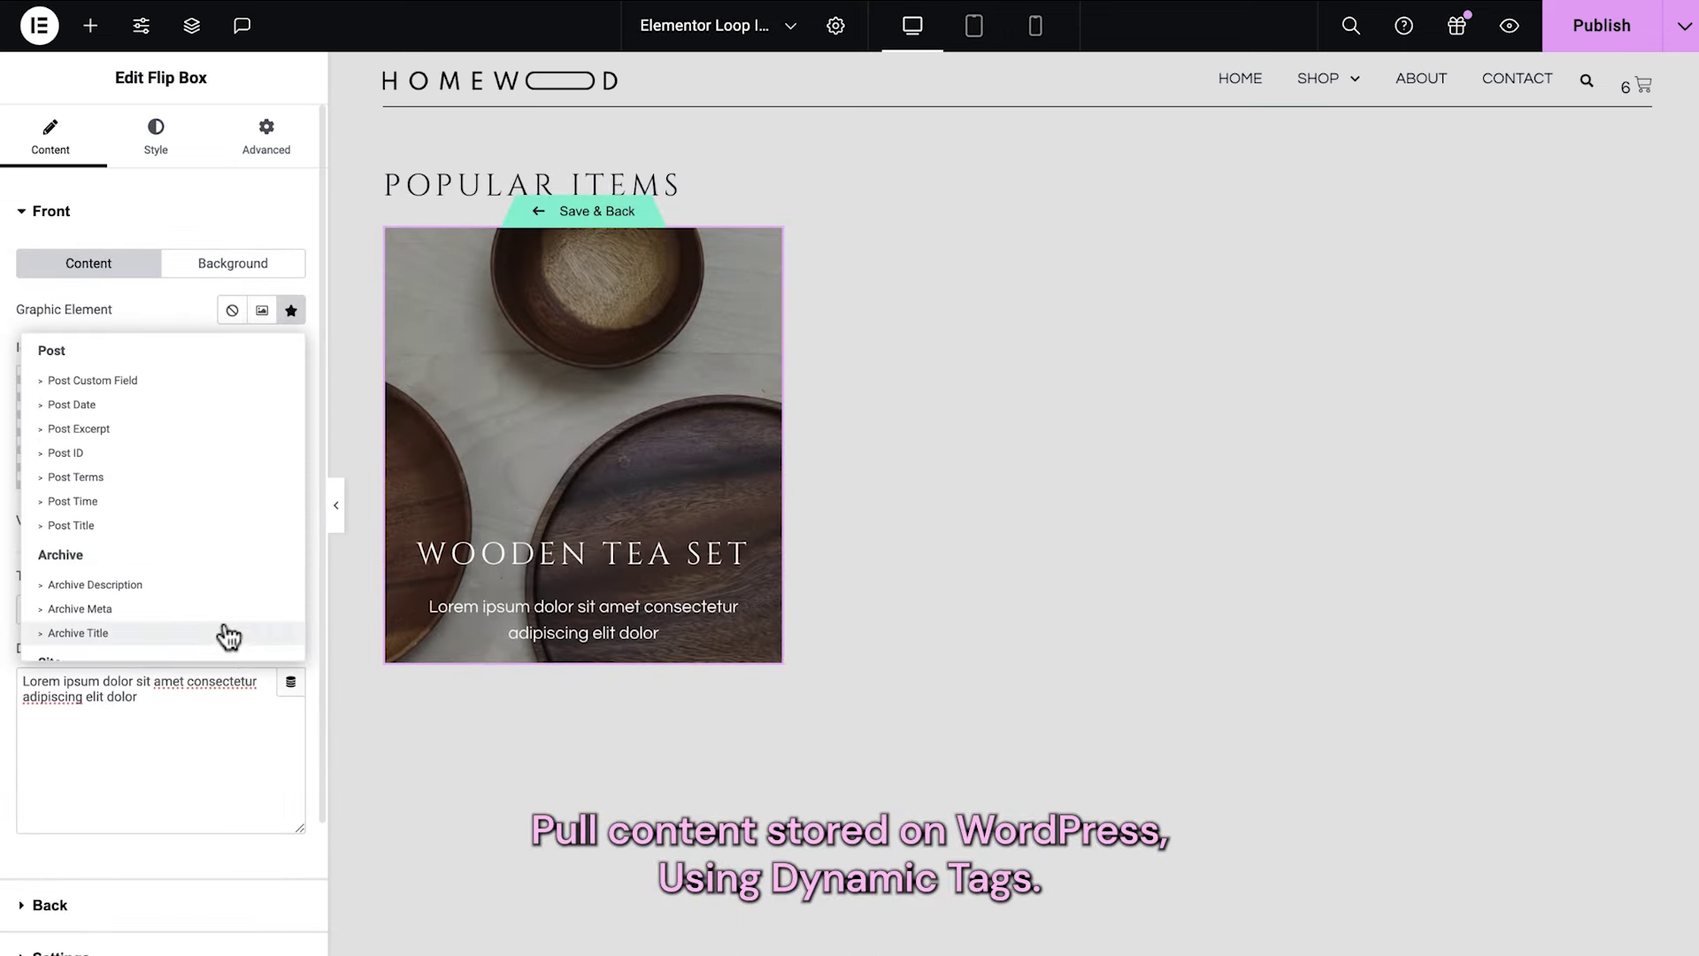
{"action": "scroll", "coordinate": [224, 637], "scroll_direction": "down", "scroll_amount": 5}
{"action": "scroll", "coordinate": [206, 557], "scroll_direction": "down", "scroll_amount": 1}
{"action": "left_click", "coordinate": [190, 456]}
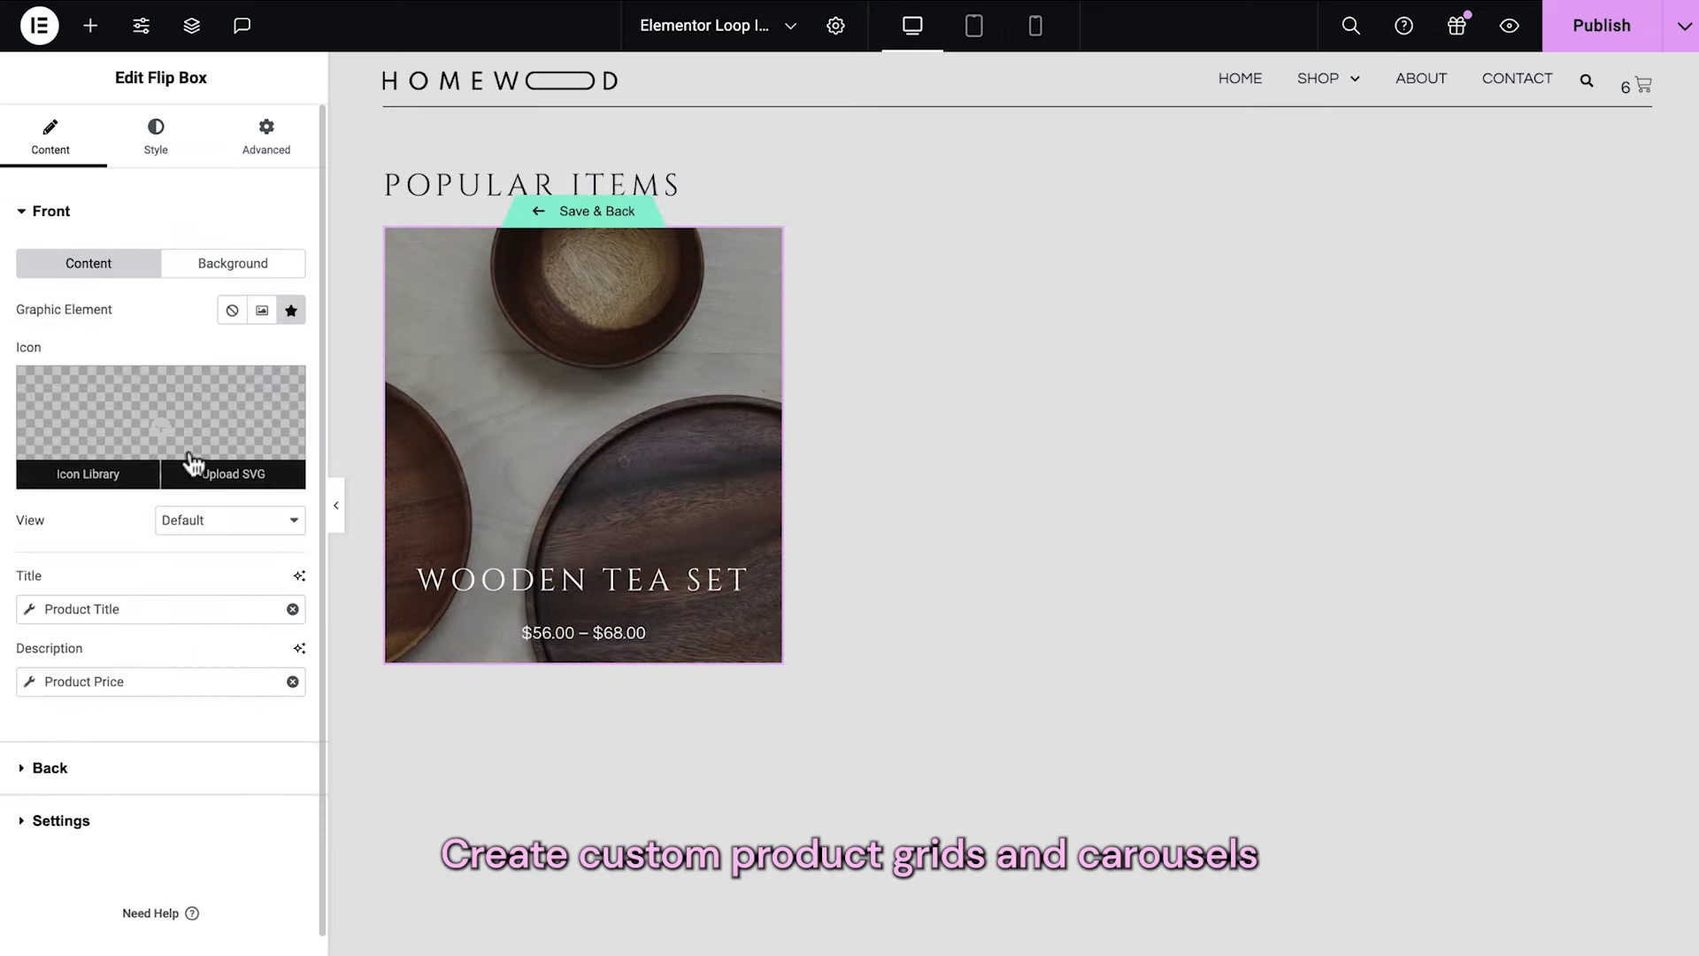
{"action": "left_click", "coordinate": [146, 778]}
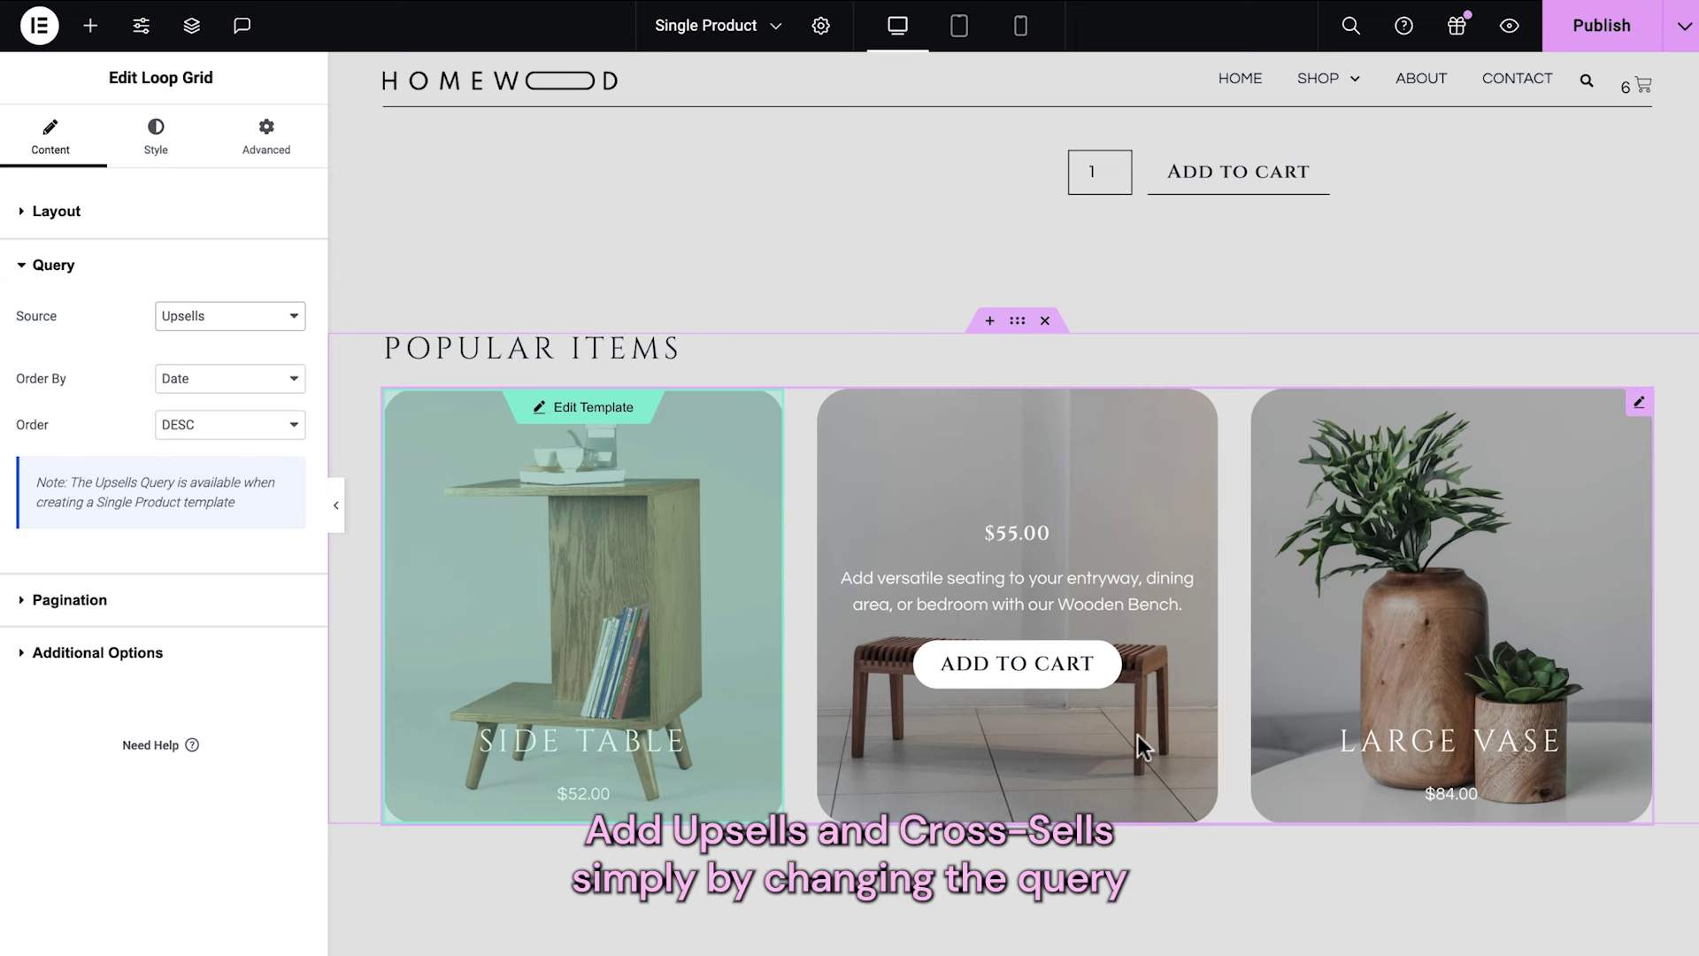
Set the Popular Items grid source to Upsells on single product and Cross-Sells on cart
{"action": "left_click", "coordinate": [233, 322]}
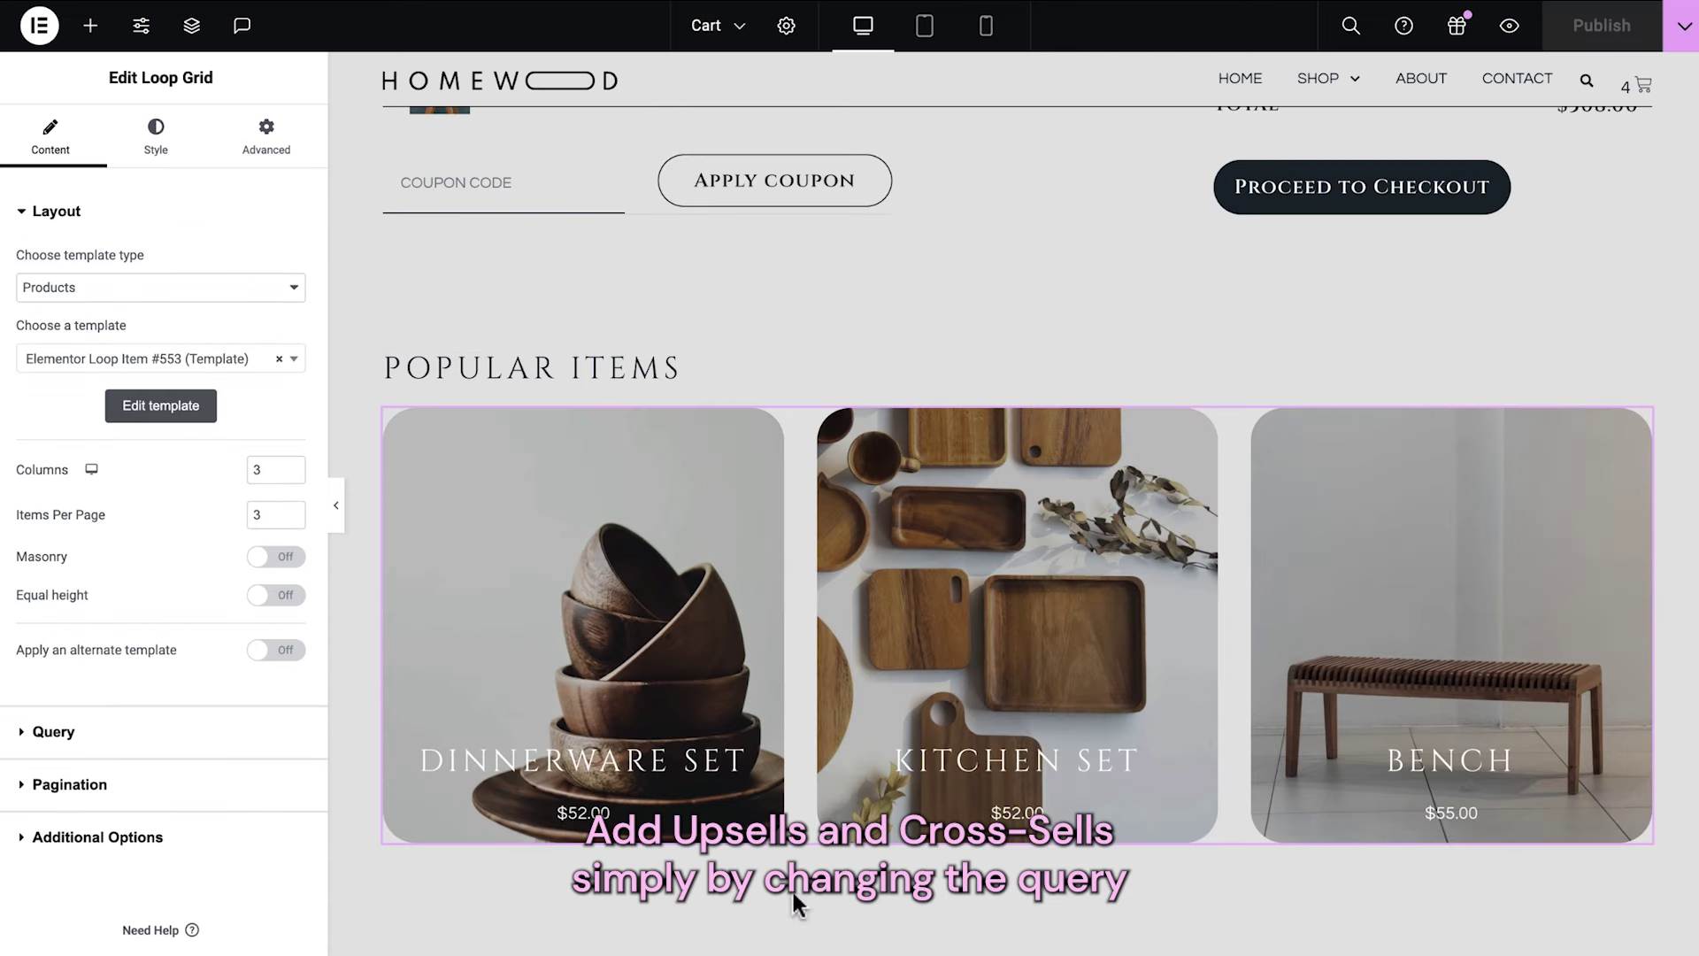
{"action": "left_click", "coordinate": [209, 741]}
{"action": "left_click", "coordinate": [292, 330]}
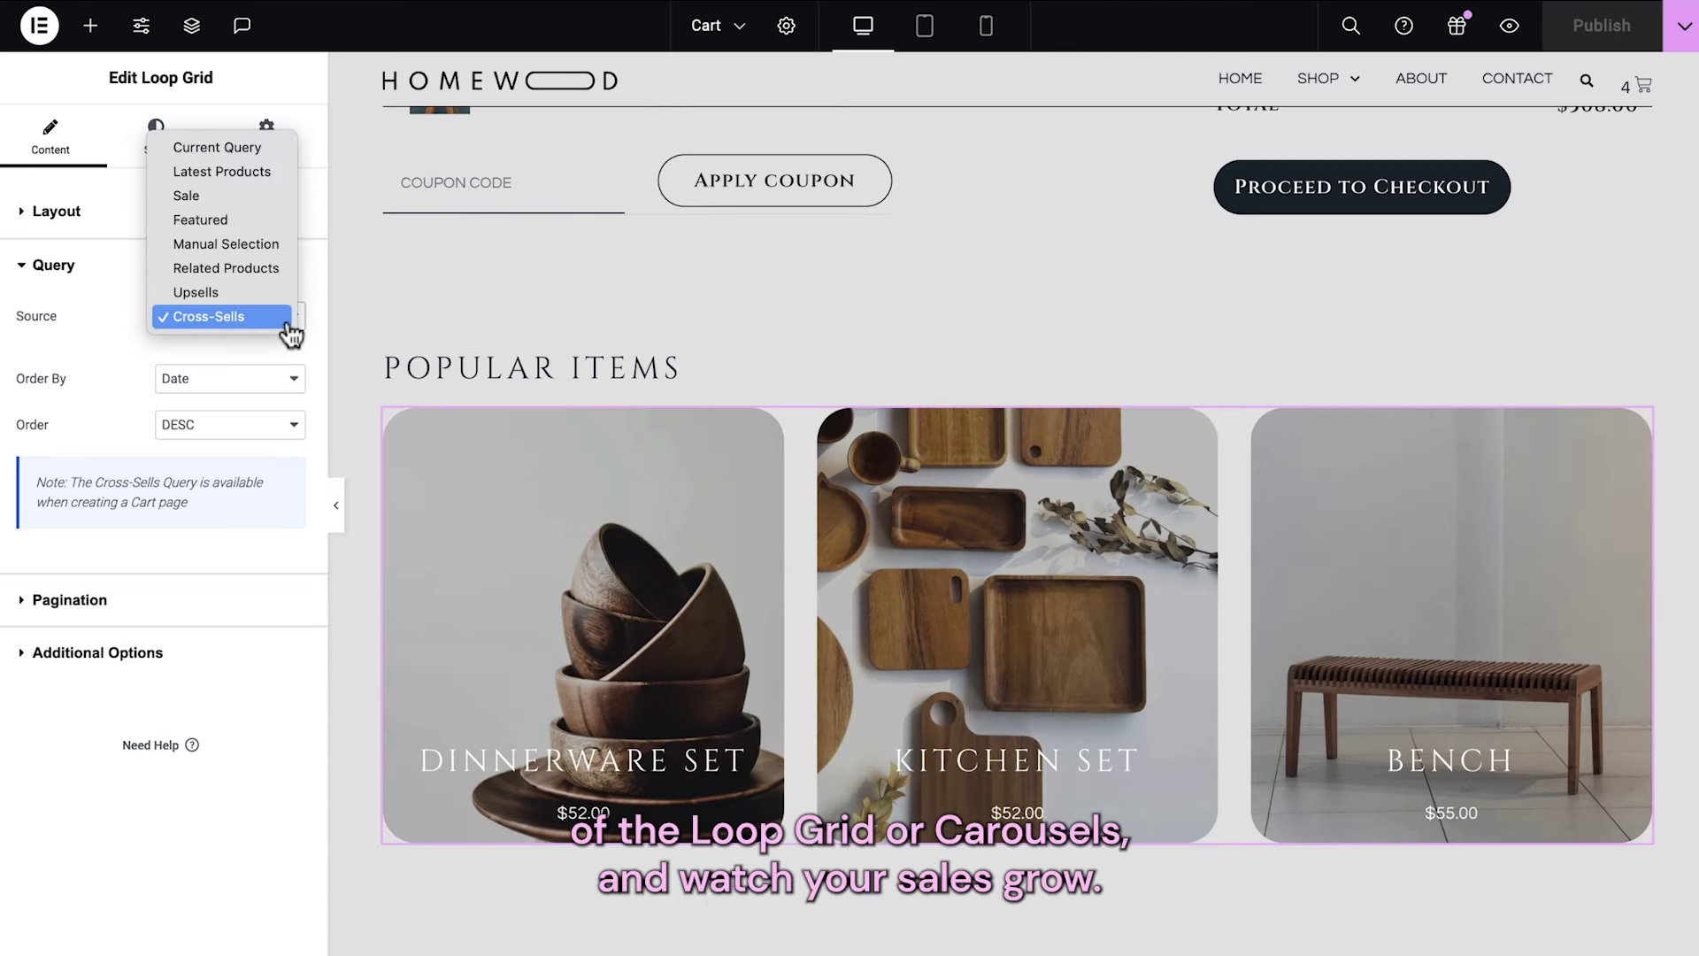
{"action": "left_click", "coordinate": [286, 323]}
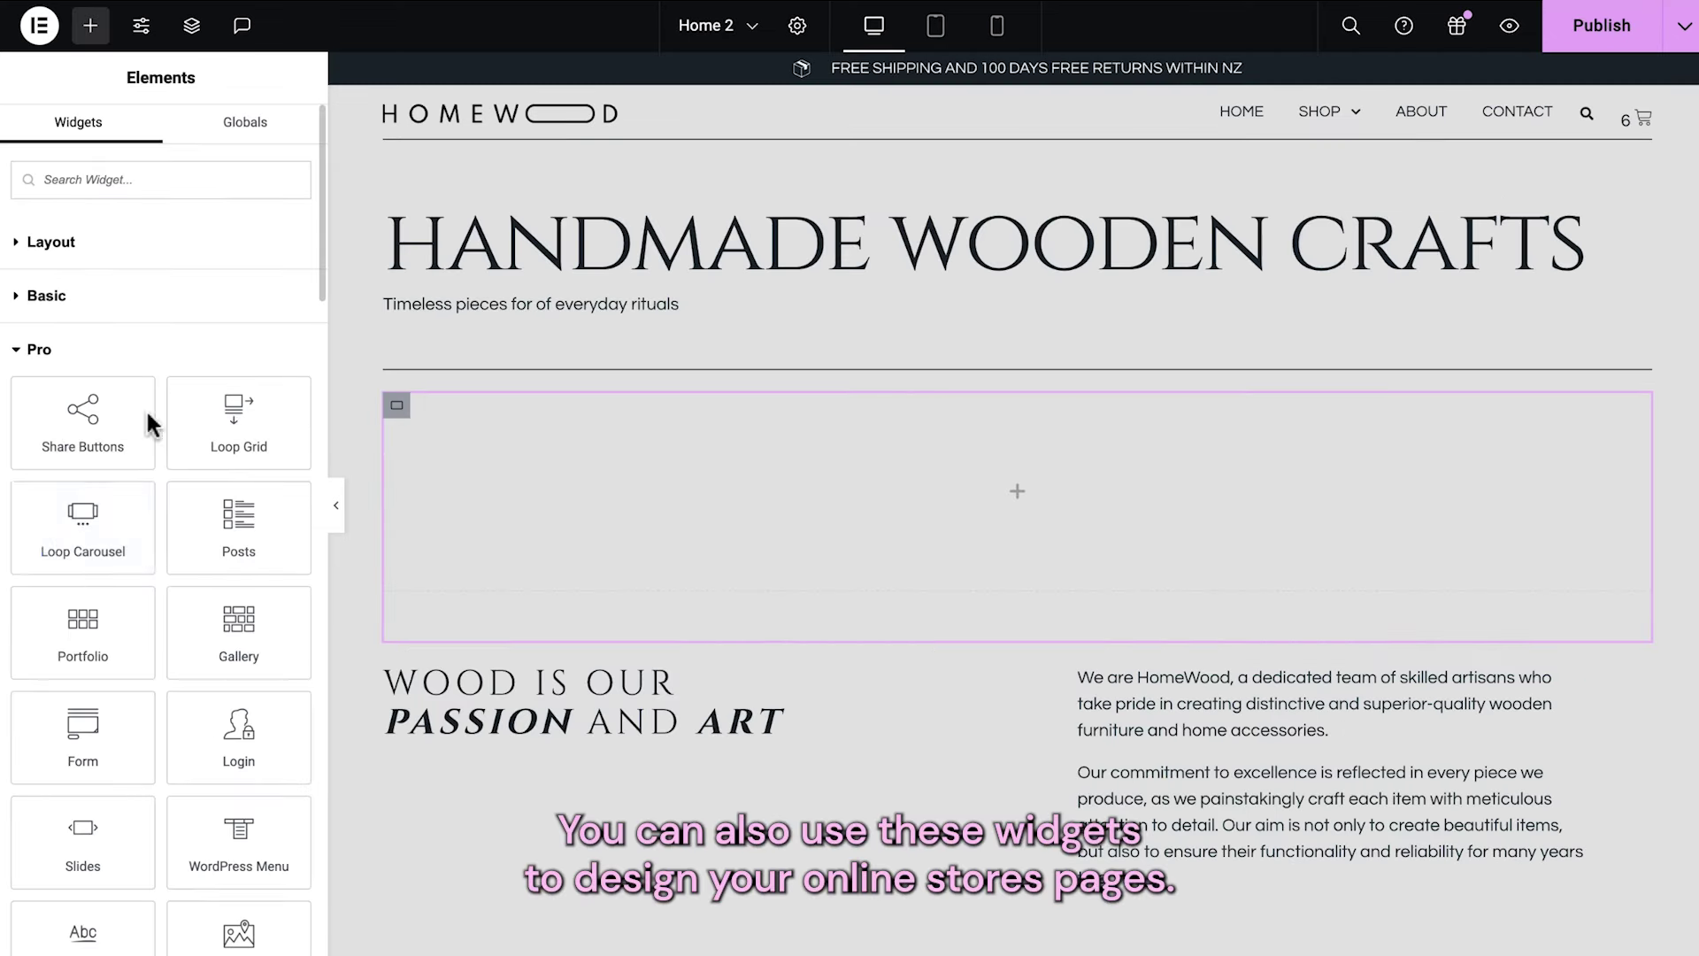
Add a Loop Carousel using the Product Taxonomy template type, then go to the Theme Builder
{"action": "left_click_drag", "start_coordinate": [57, 536], "coordinate": [564, 503]}
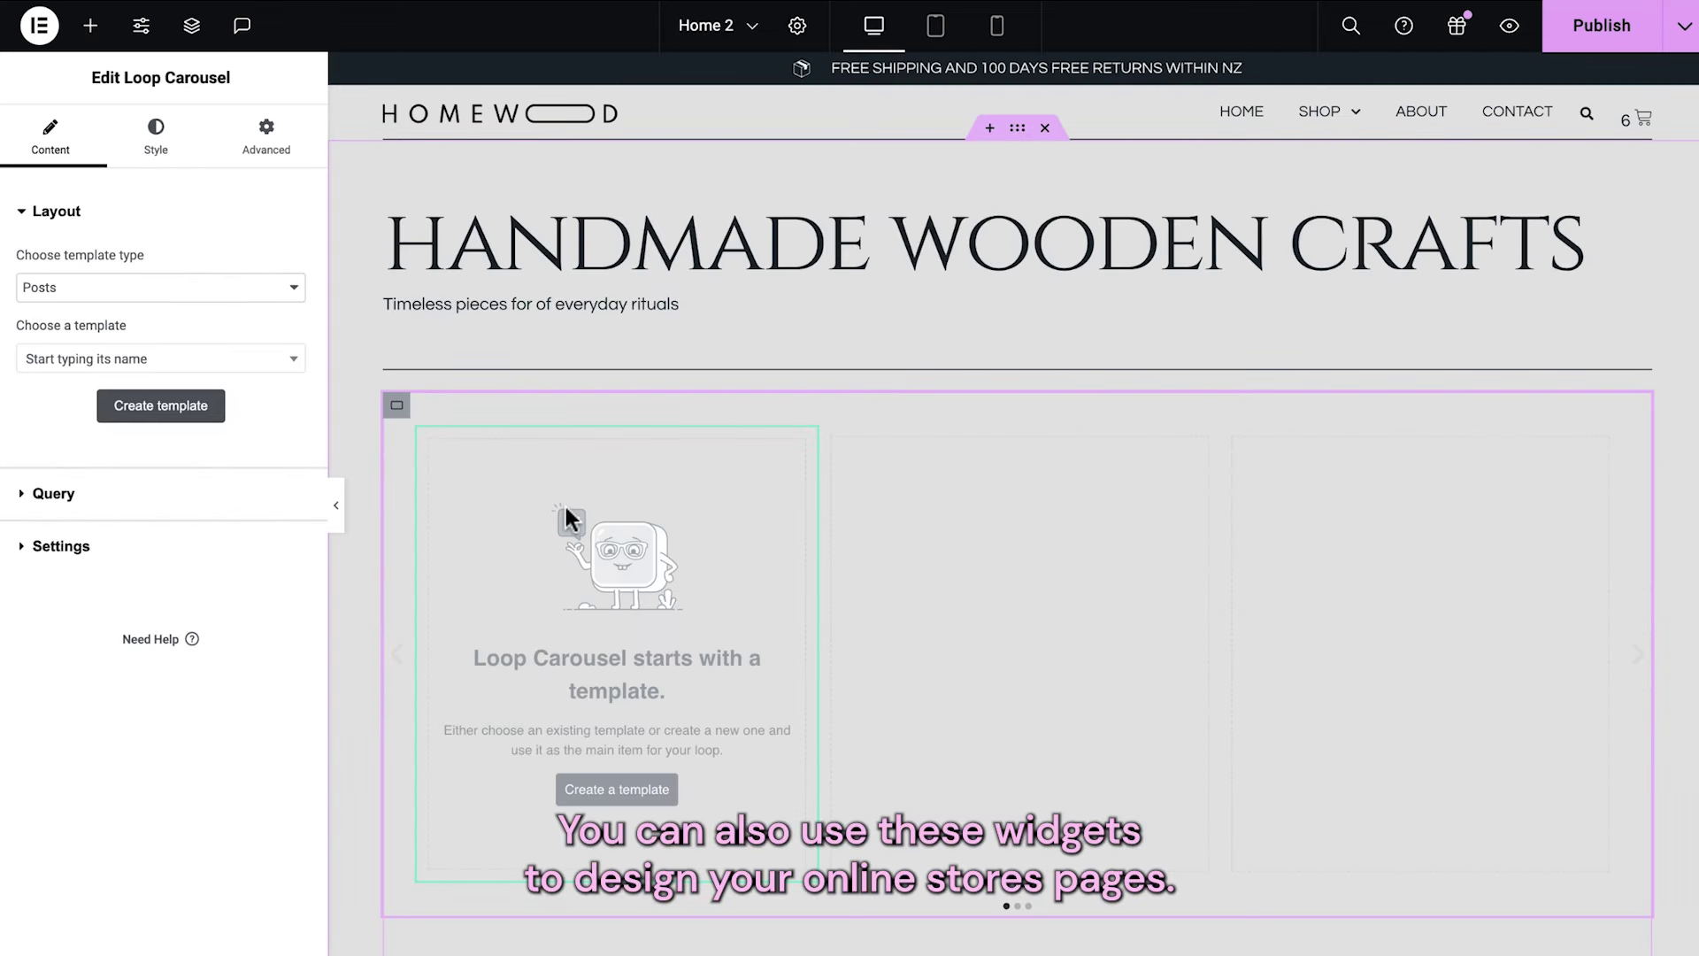
{"action": "left_click", "coordinate": [238, 291]}
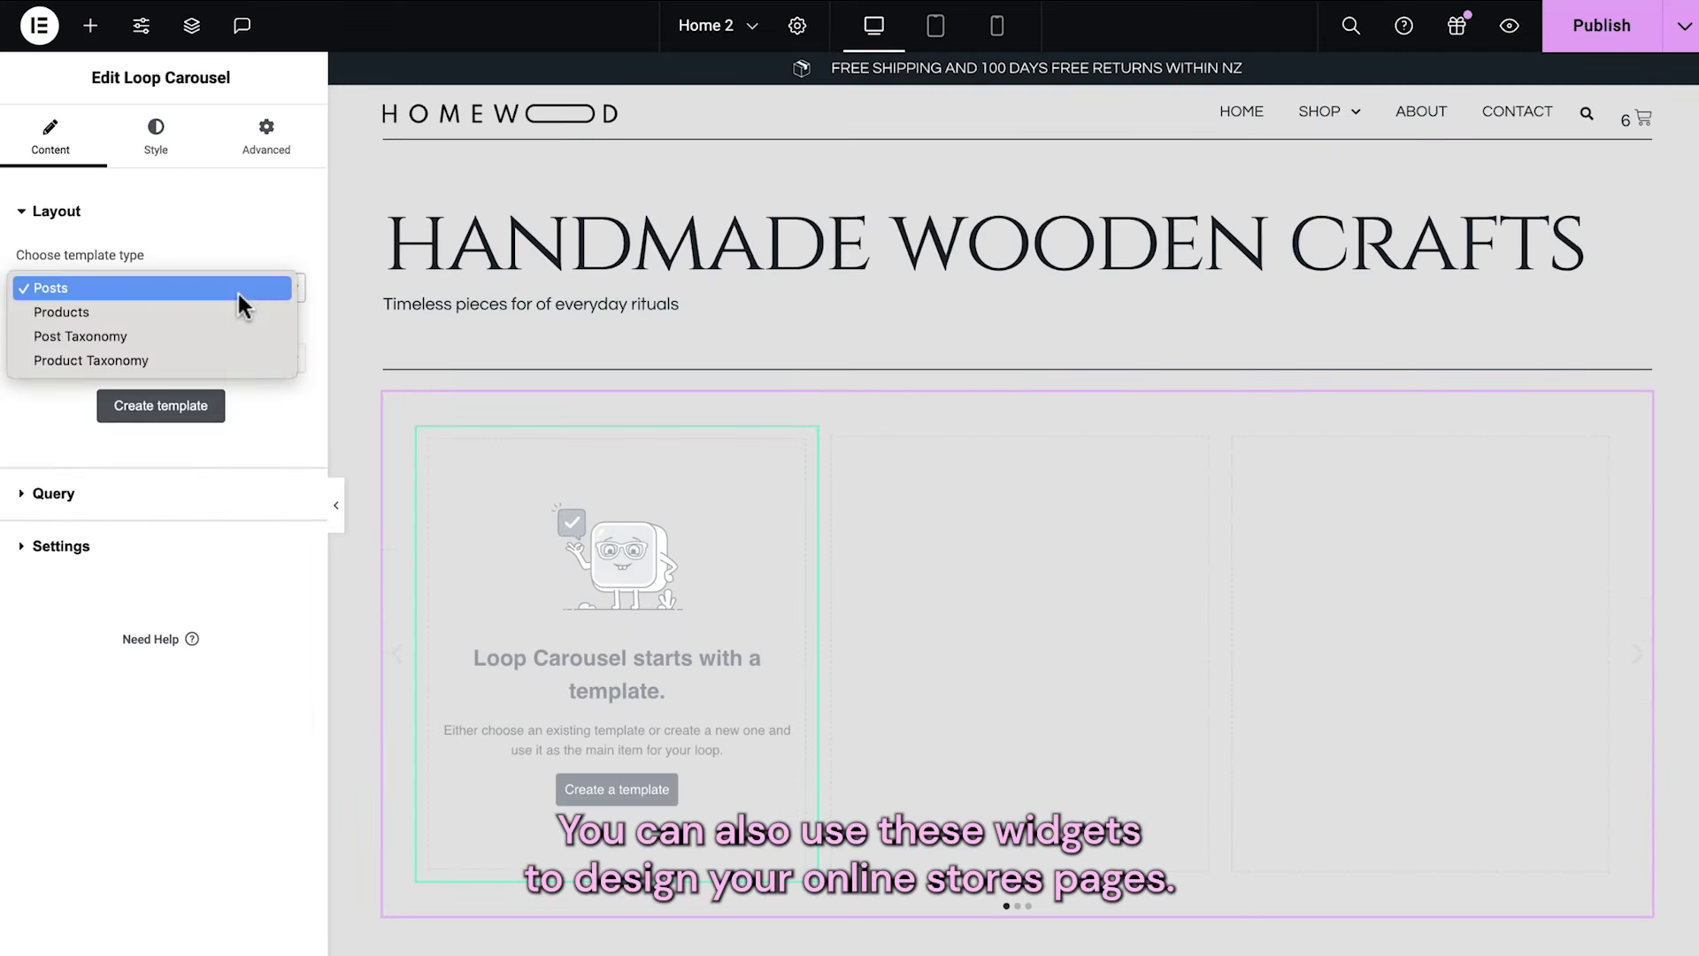
{"action": "left_click", "coordinate": [247, 360]}
{"action": "type", "text": "L"}
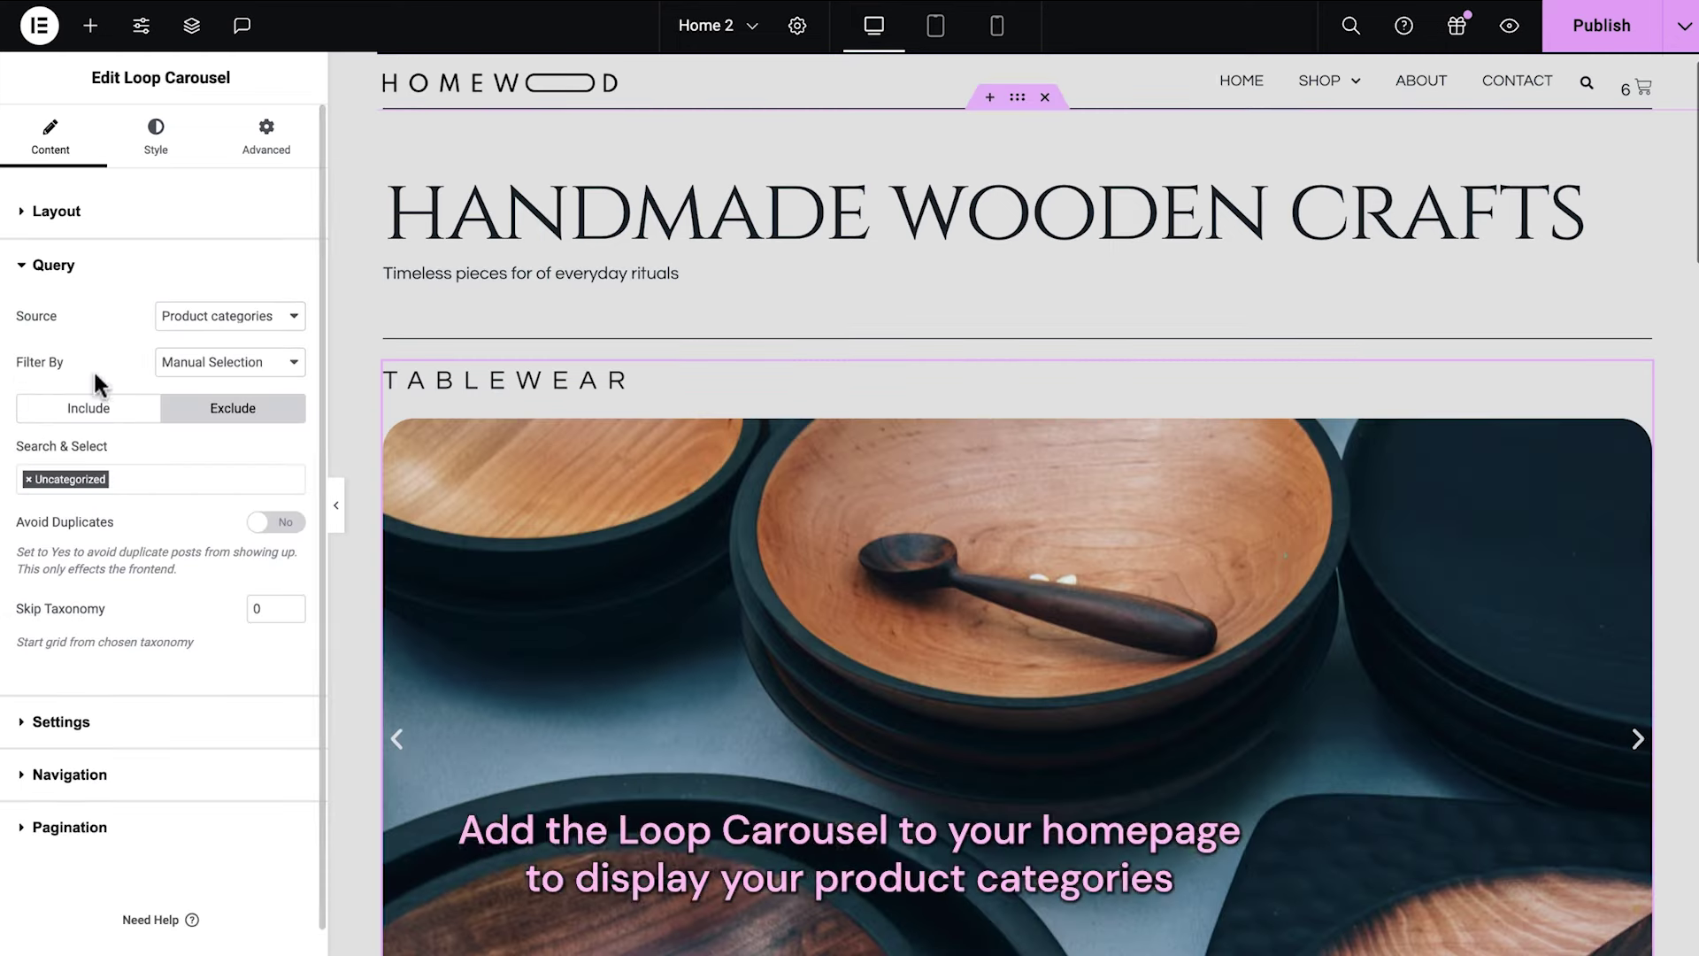
{"action": "scroll", "coordinate": [338, 690], "scroll_direction": "down", "scroll_amount": 2}
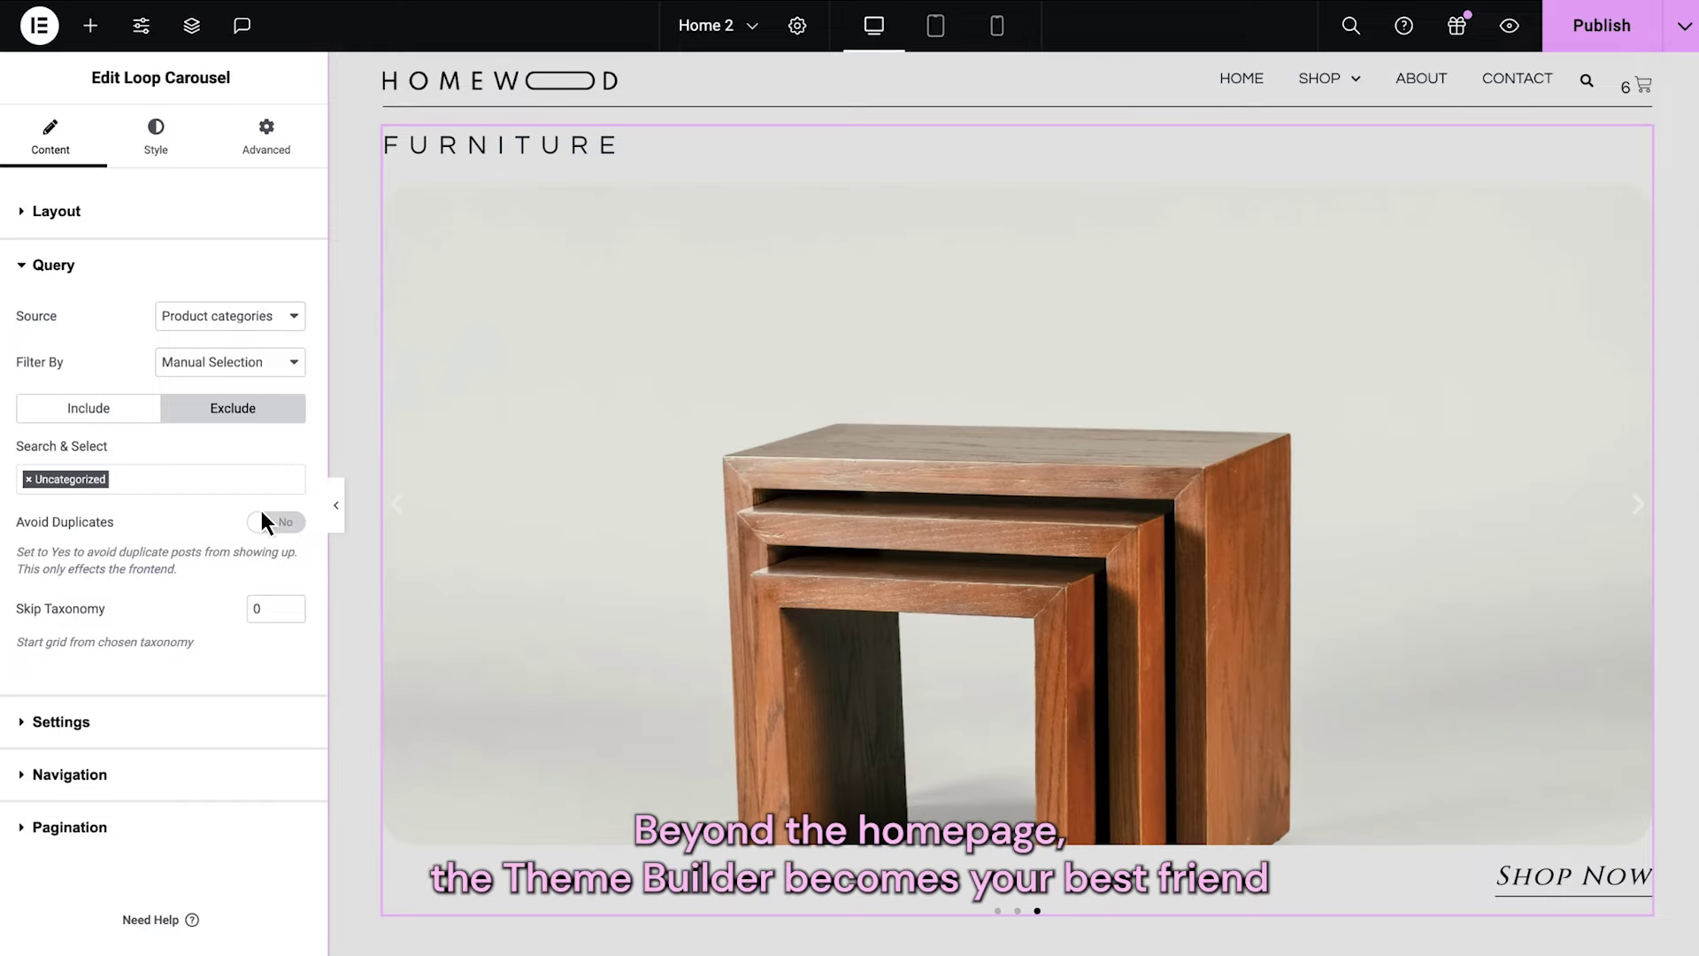
{"action": "left_click", "coordinate": [50, 42]}
{"action": "left_click", "coordinate": [87, 83]}
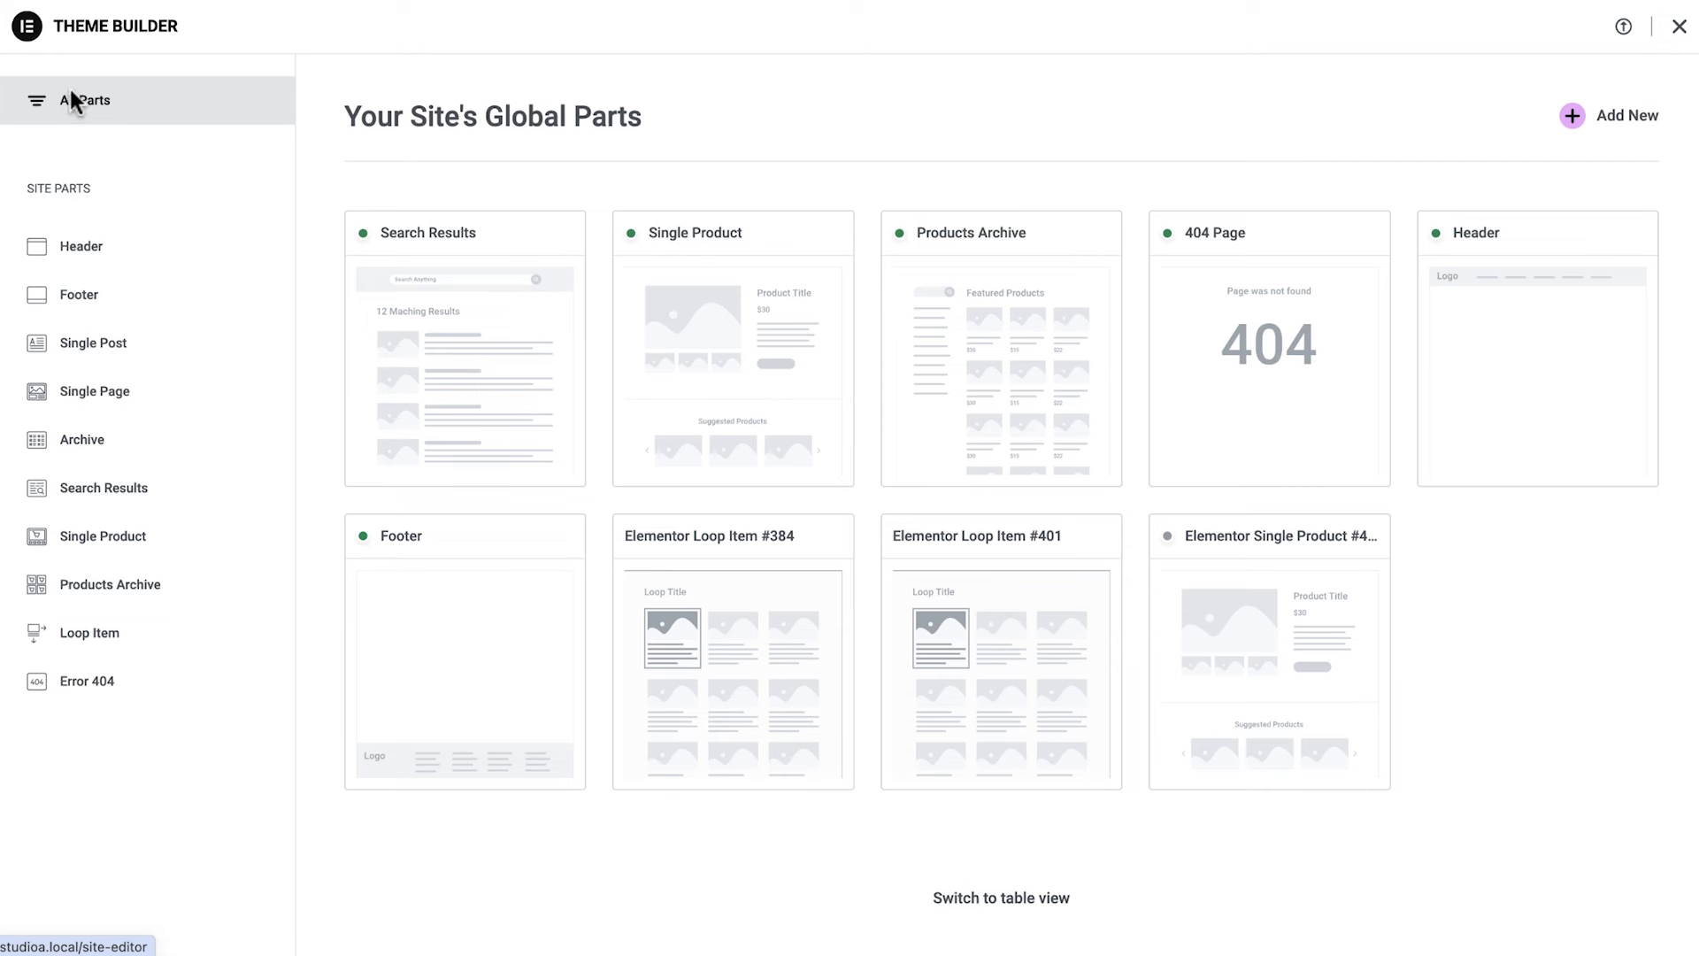
Add Product Data Tabs under the price and source the loop grid from Related Products
{"action": "left_click", "coordinate": [154, 538]}
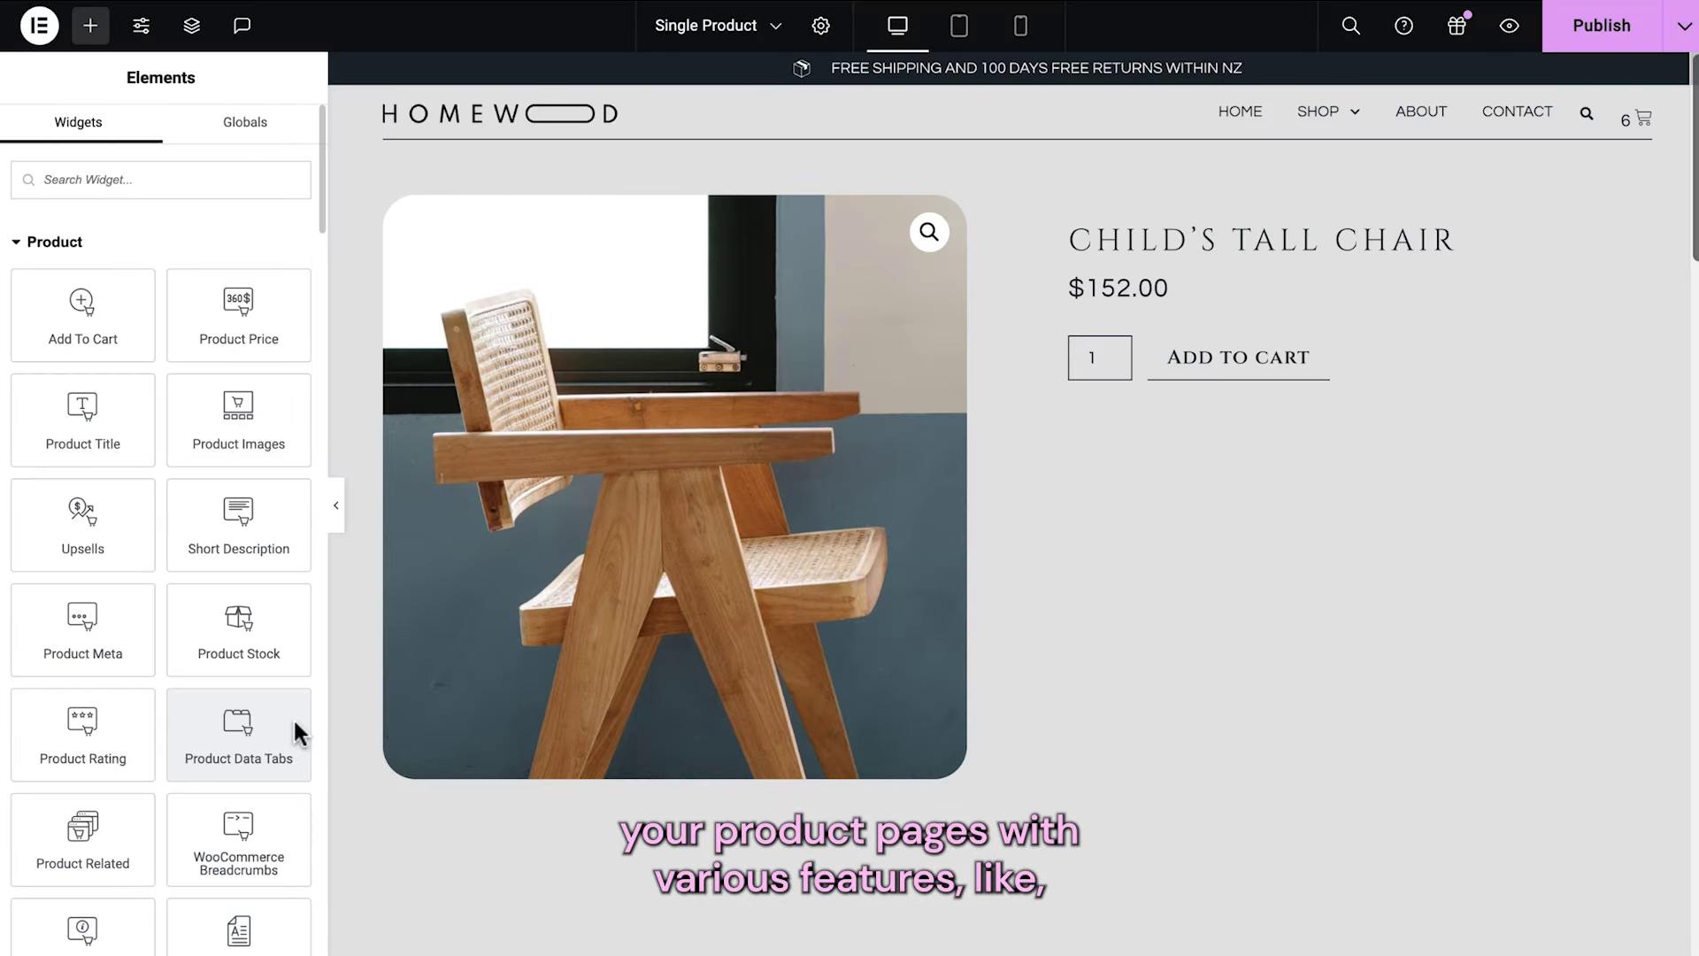
{"action": "left_click_drag", "start_coordinate": [293, 727], "coordinate": [1249, 358]}
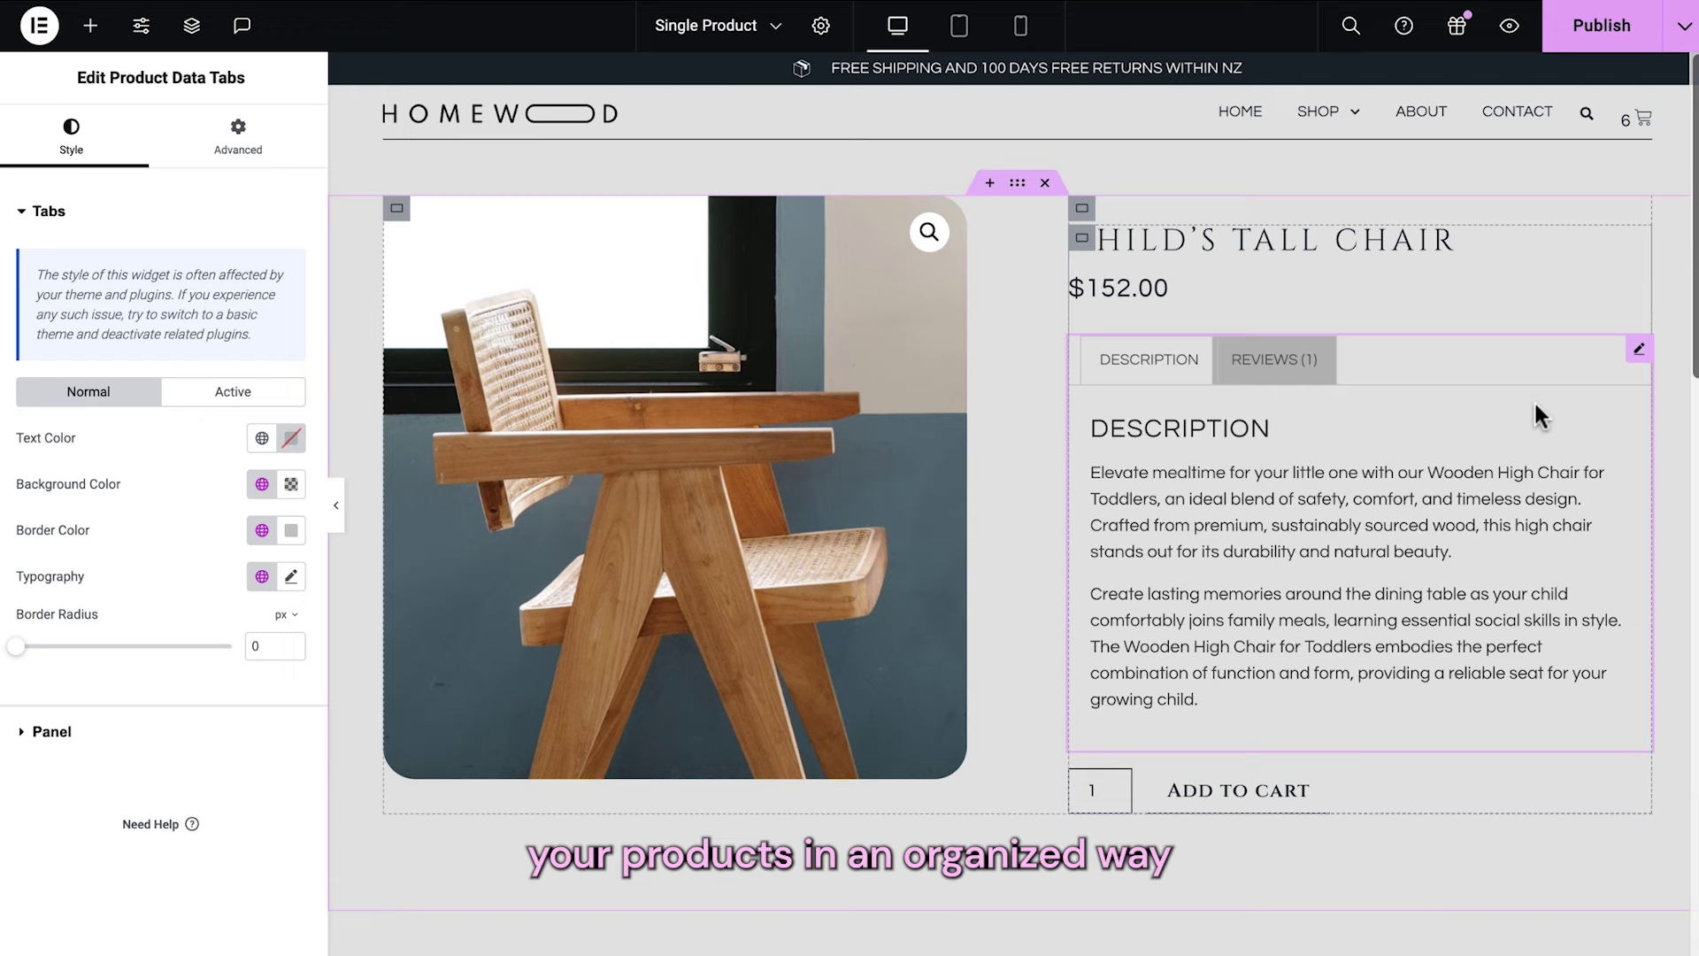
{"action": "scroll", "coordinate": [1535, 404], "scroll_direction": "down", "scroll_amount": 5}
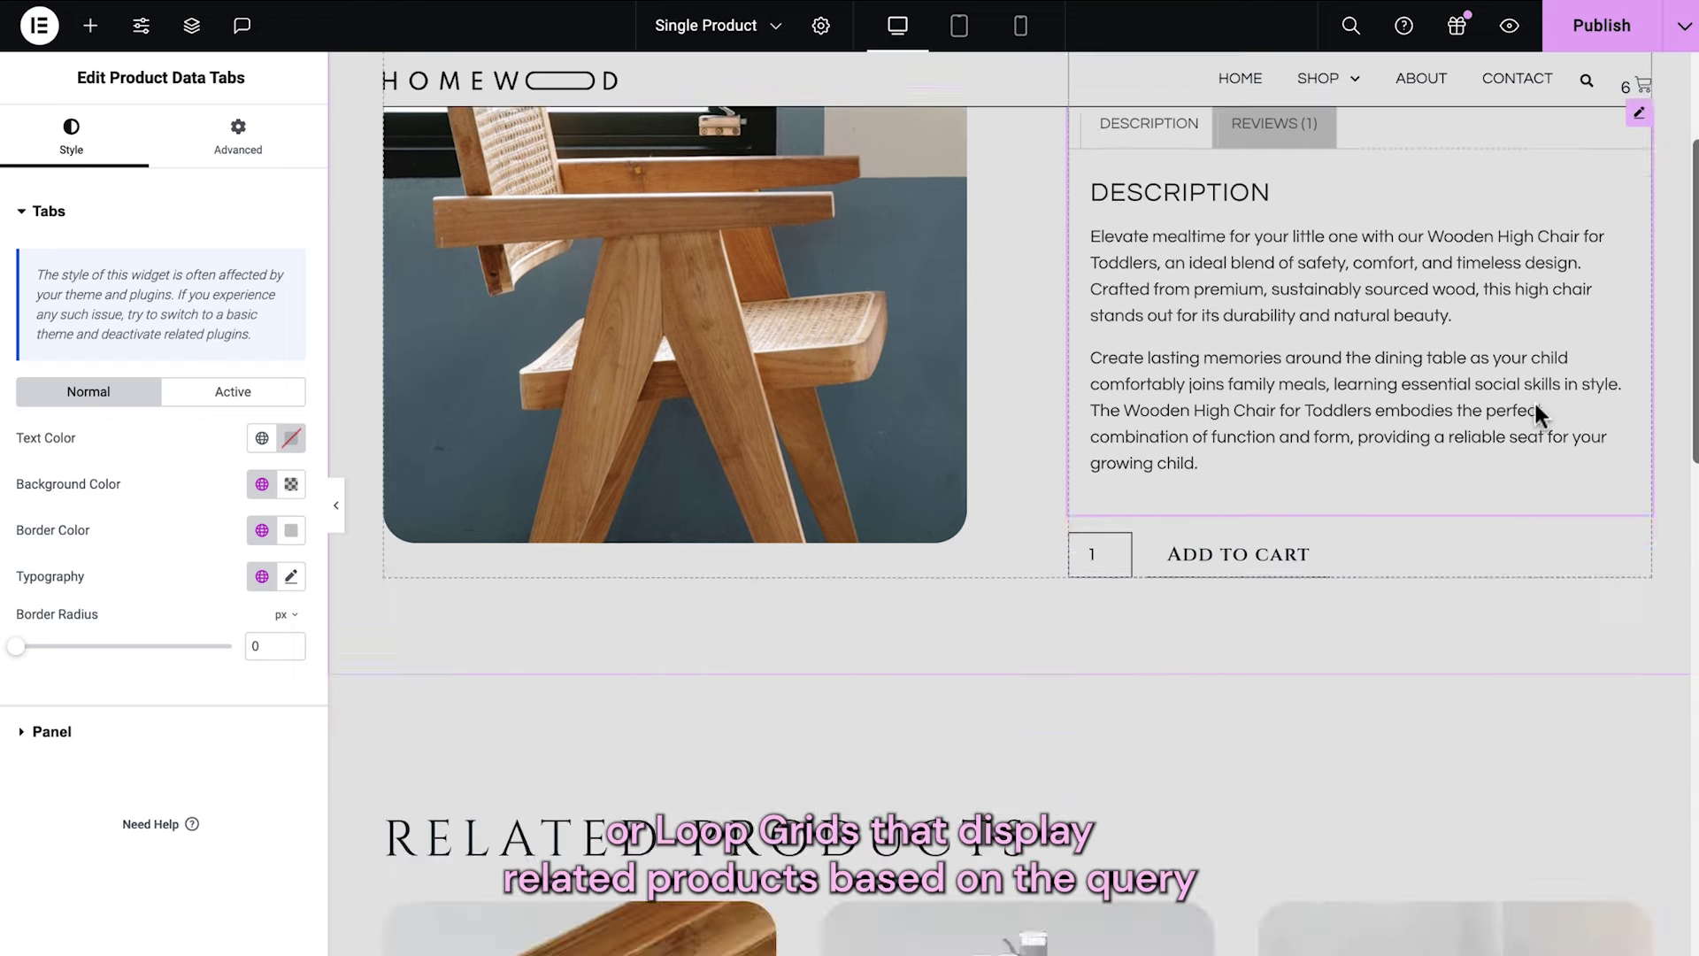
{"action": "left_click", "coordinate": [1499, 411]}
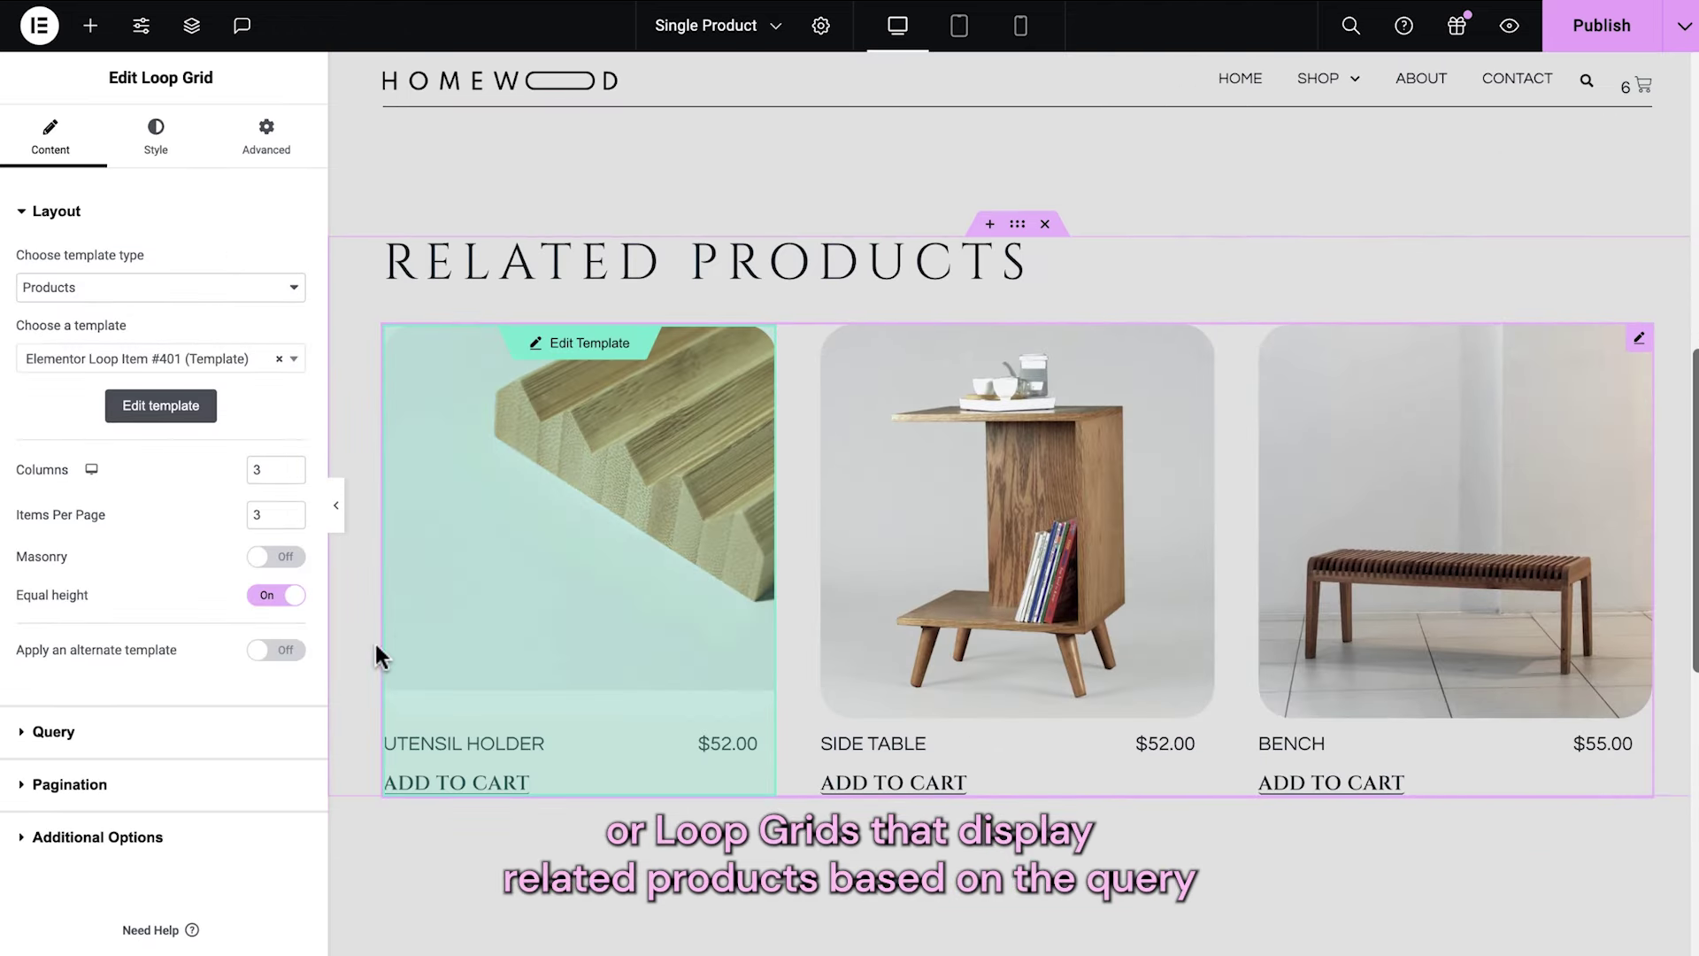
{"action": "left_click", "coordinate": [211, 728]}
{"action": "left_click", "coordinate": [286, 317]}
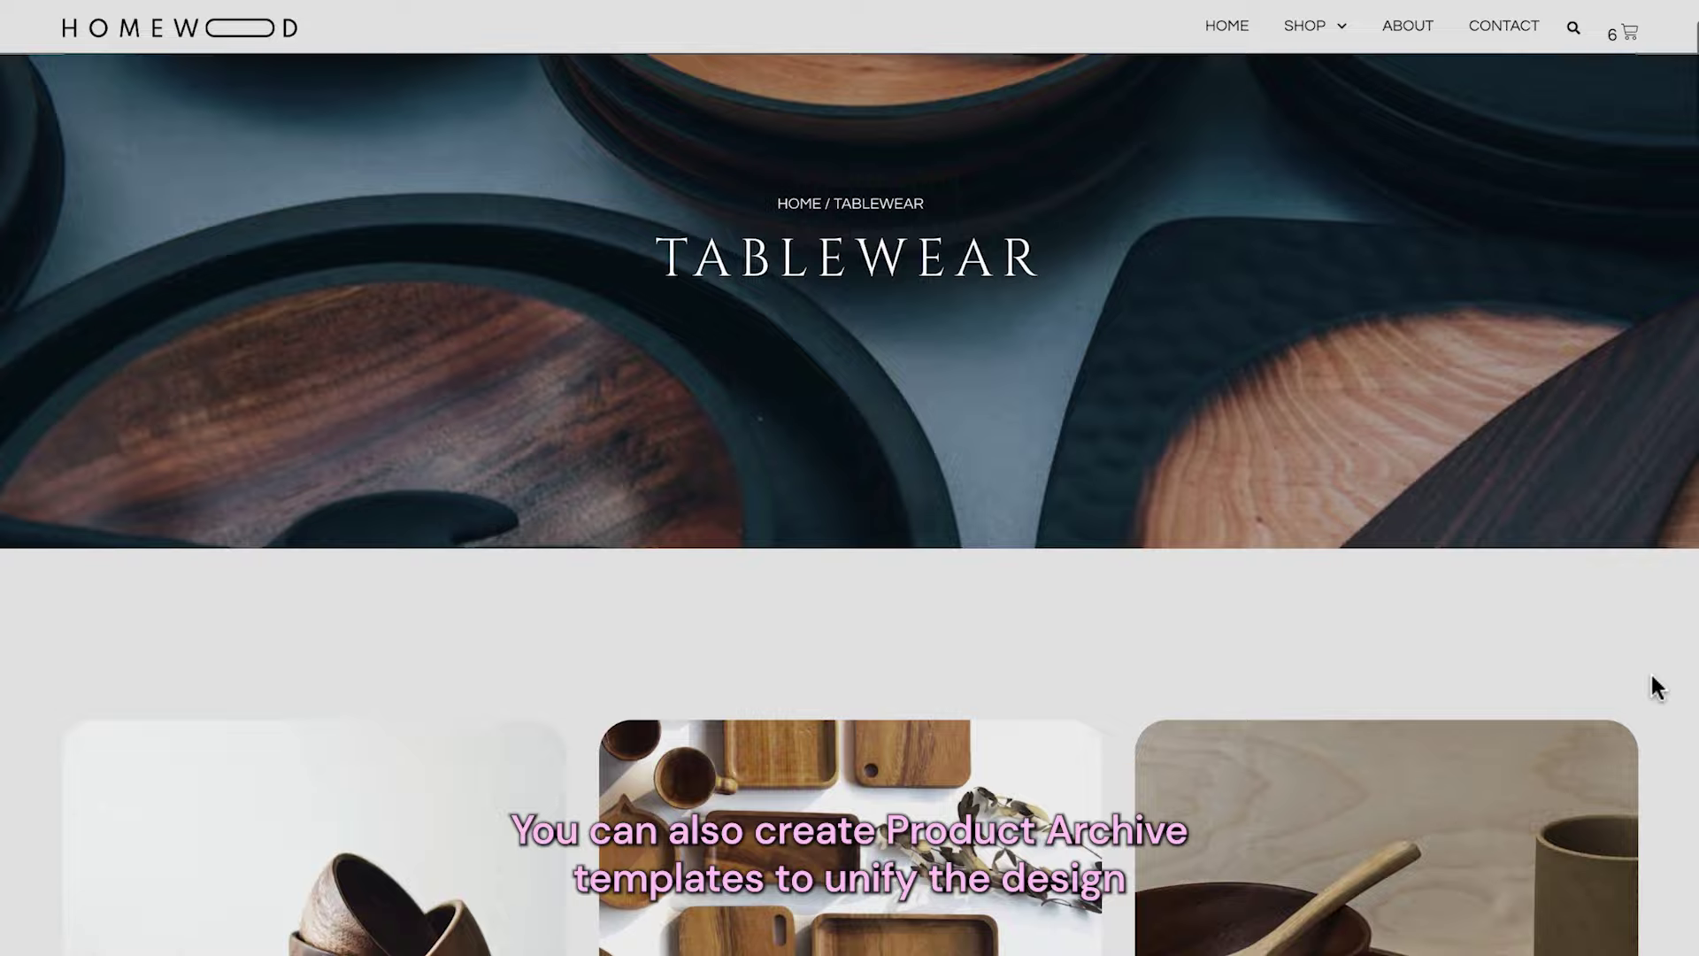
{"action": "scroll", "coordinate": [1652, 686], "scroll_direction": "down", "scroll_amount": 5}
{"action": "scroll", "coordinate": [1652, 686], "scroll_direction": "down", "scroll_amount": 2}
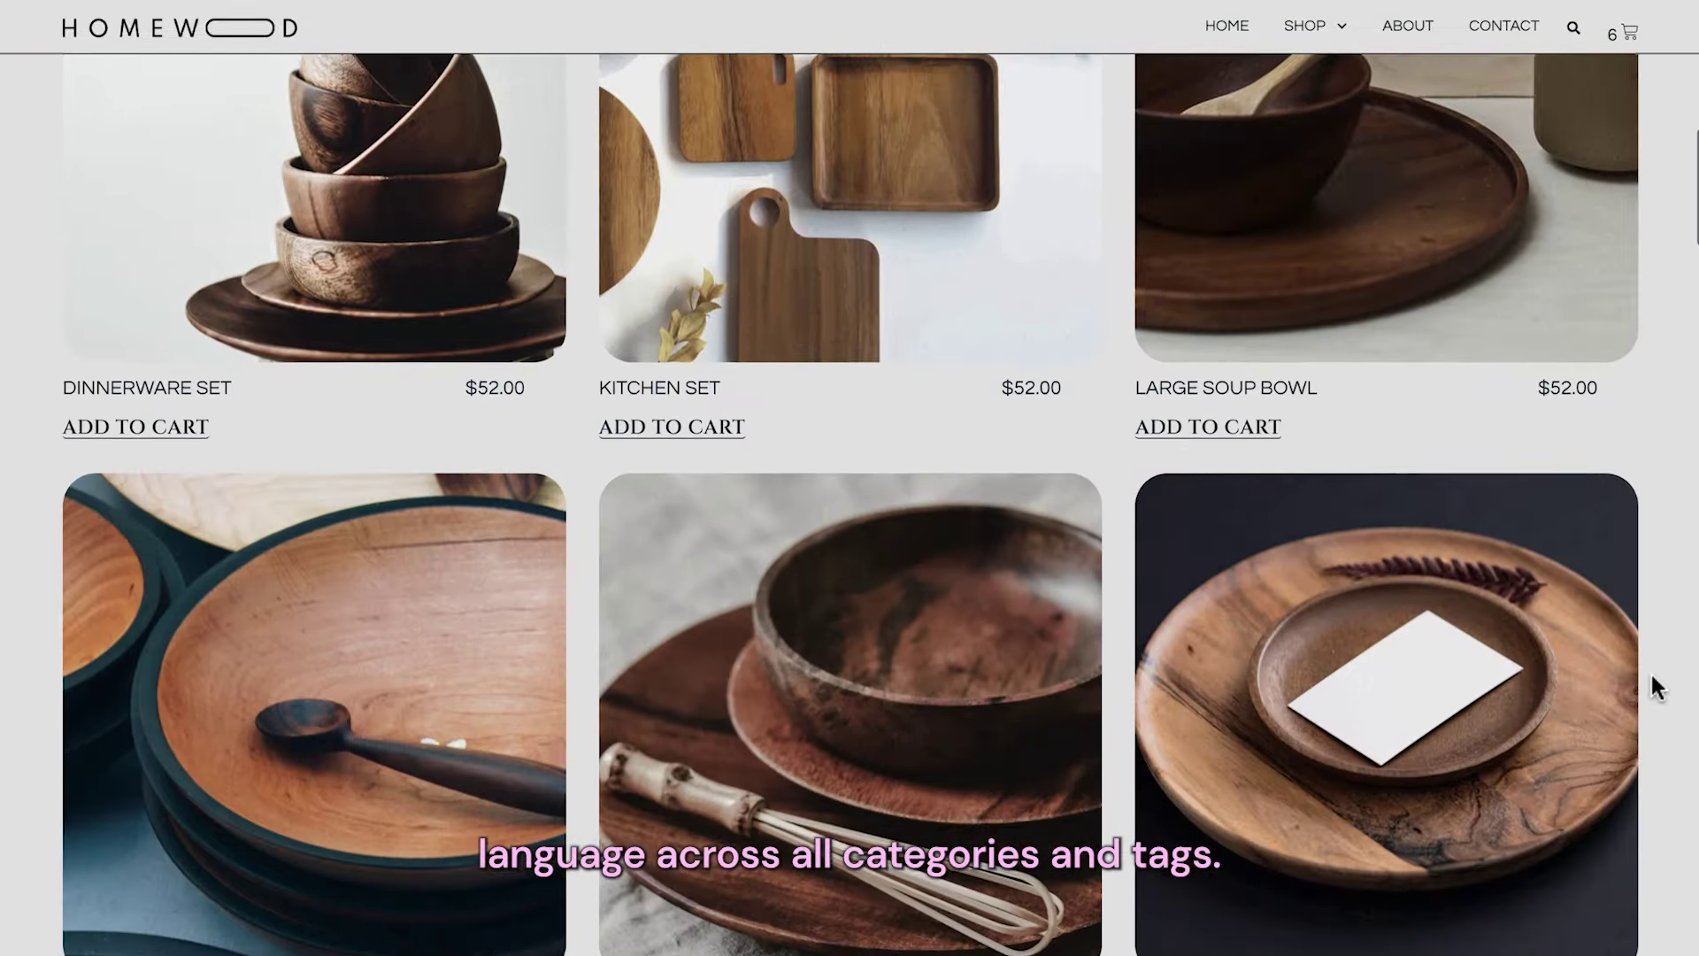
{"action": "scroll", "coordinate": [1653, 687], "scroll_direction": "down", "scroll_amount": 2}
{"action": "scroll", "coordinate": [1652, 687], "scroll_direction": "down", "scroll_amount": 2}
{"action": "scroll", "coordinate": [1652, 687], "scroll_direction": "down", "scroll_amount": 2}
{"action": "scroll", "coordinate": [1652, 687], "scroll_direction": "down", "scroll_amount": 2}
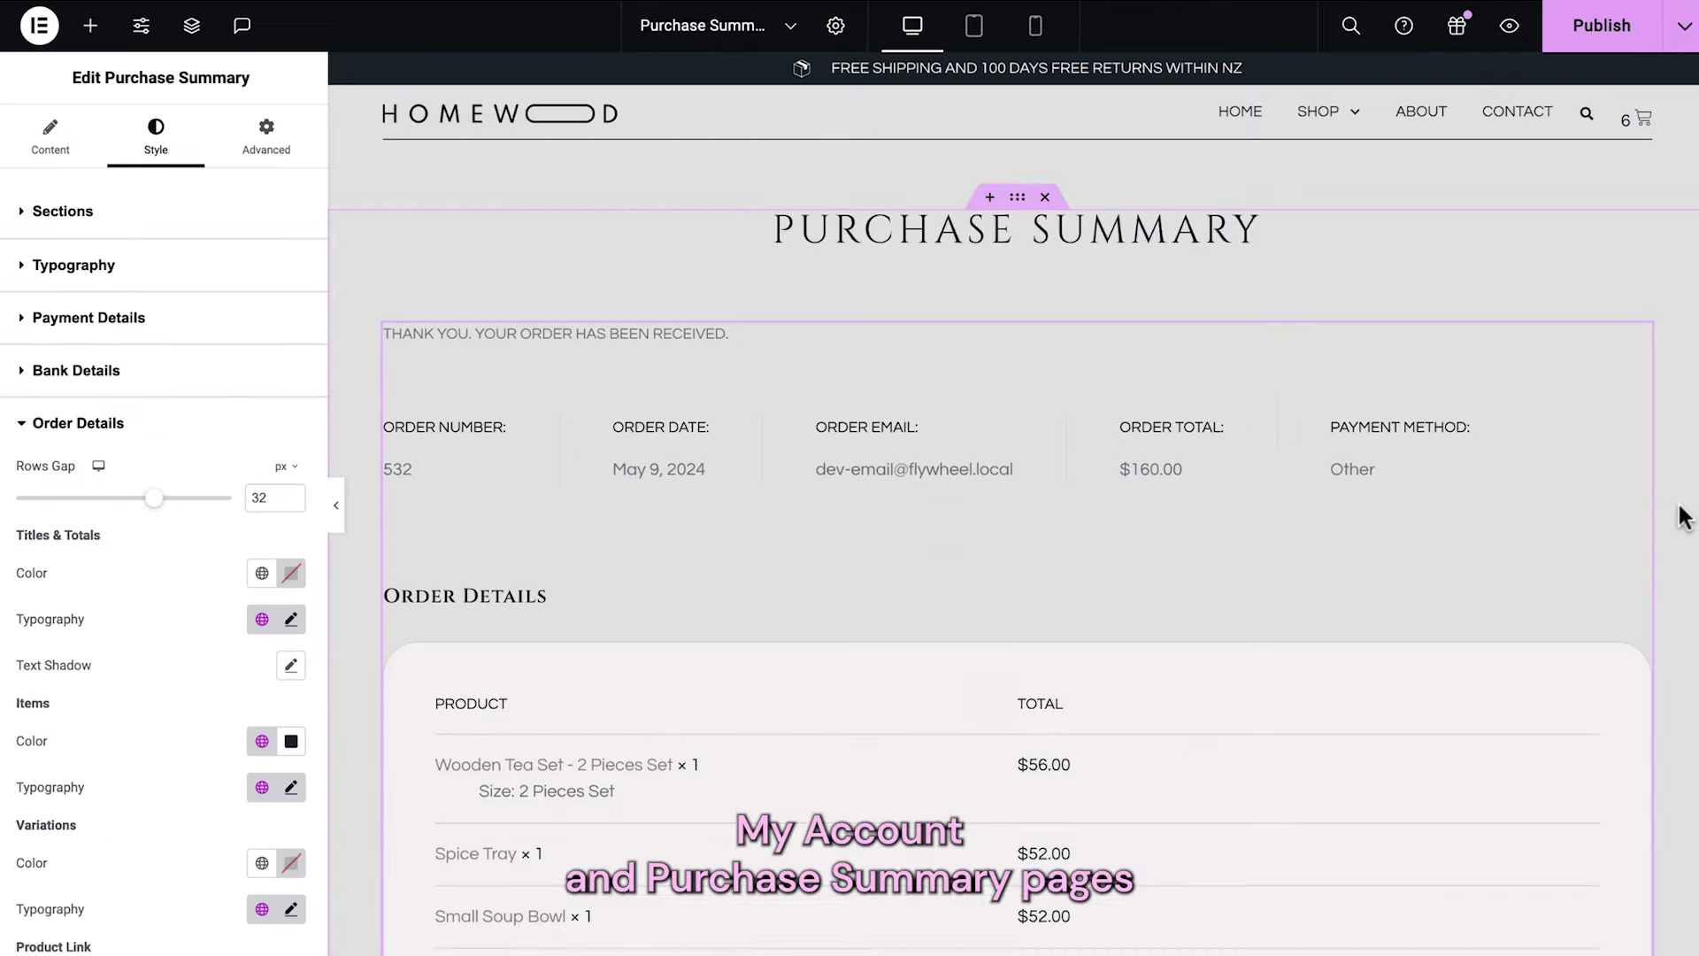
{"action": "scroll", "coordinate": [1681, 517], "scroll_direction": "down", "scroll_amount": 1}
{"action": "scroll", "coordinate": [1680, 517], "scroll_direction": "down", "scroll_amount": 2}
{"action": "scroll", "coordinate": [1683, 516], "scroll_direction": "down", "scroll_amount": 2}
{"action": "scroll", "coordinate": [1680, 517], "scroll_direction": "down", "scroll_amount": 1}
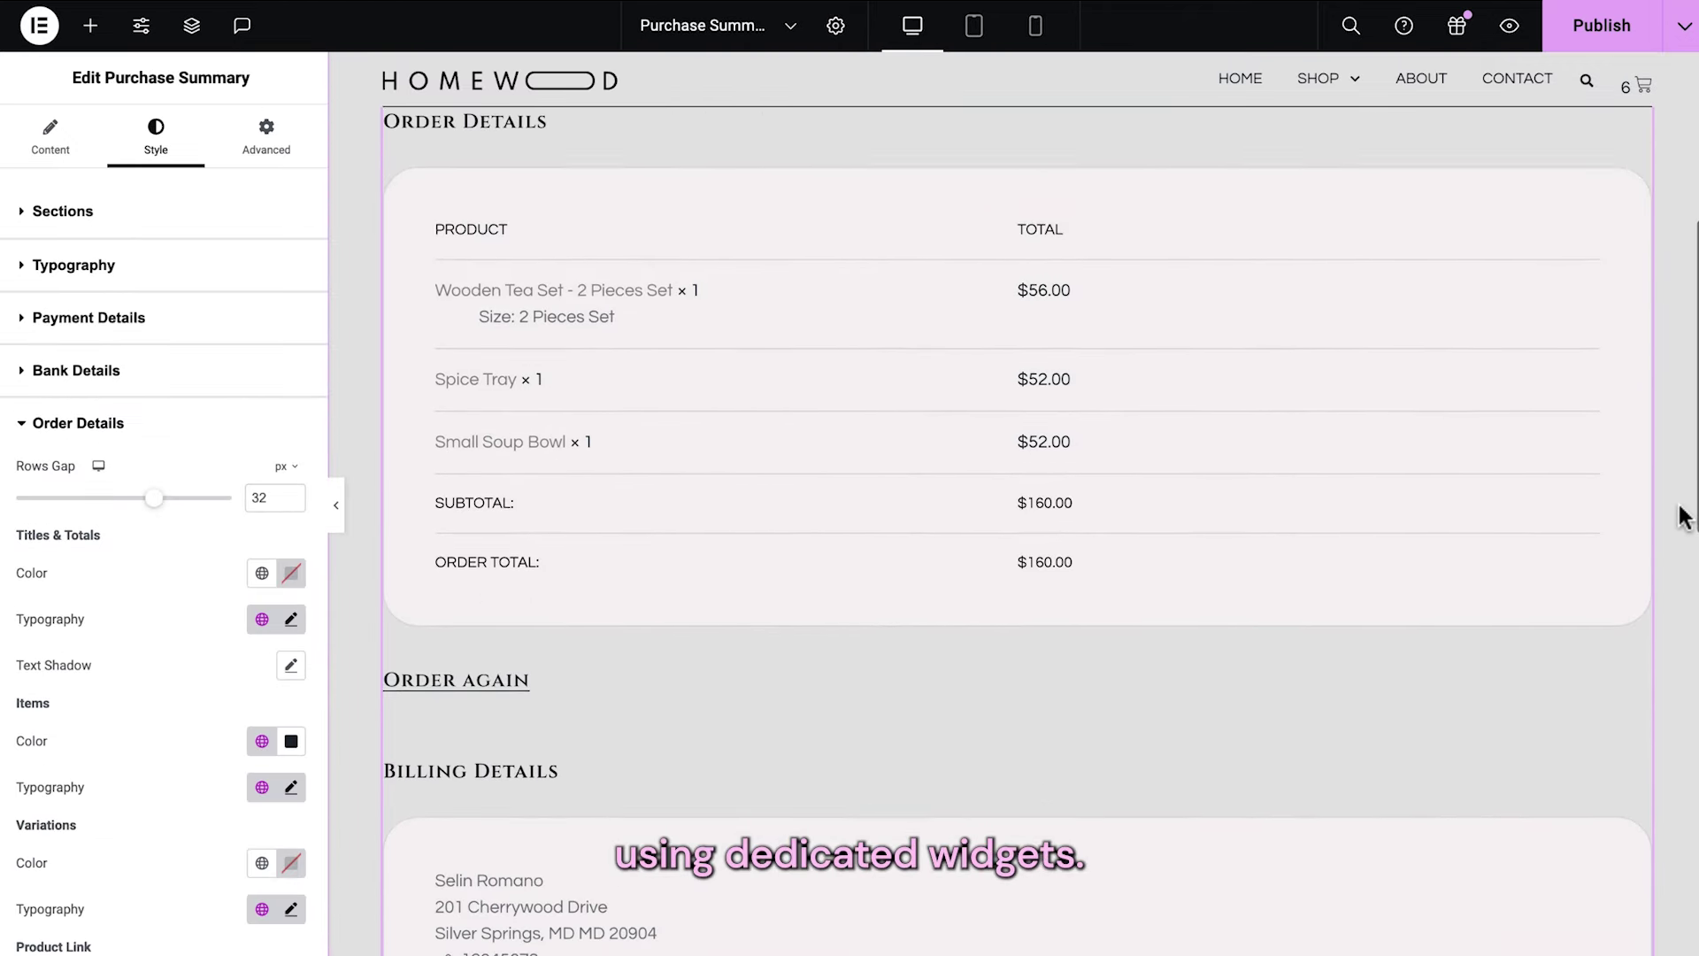
{"action": "scroll", "coordinate": [1680, 516], "scroll_direction": "down", "scroll_amount": 1}
{"action": "scroll", "coordinate": [1680, 517], "scroll_direction": "down", "scroll_amount": 1}
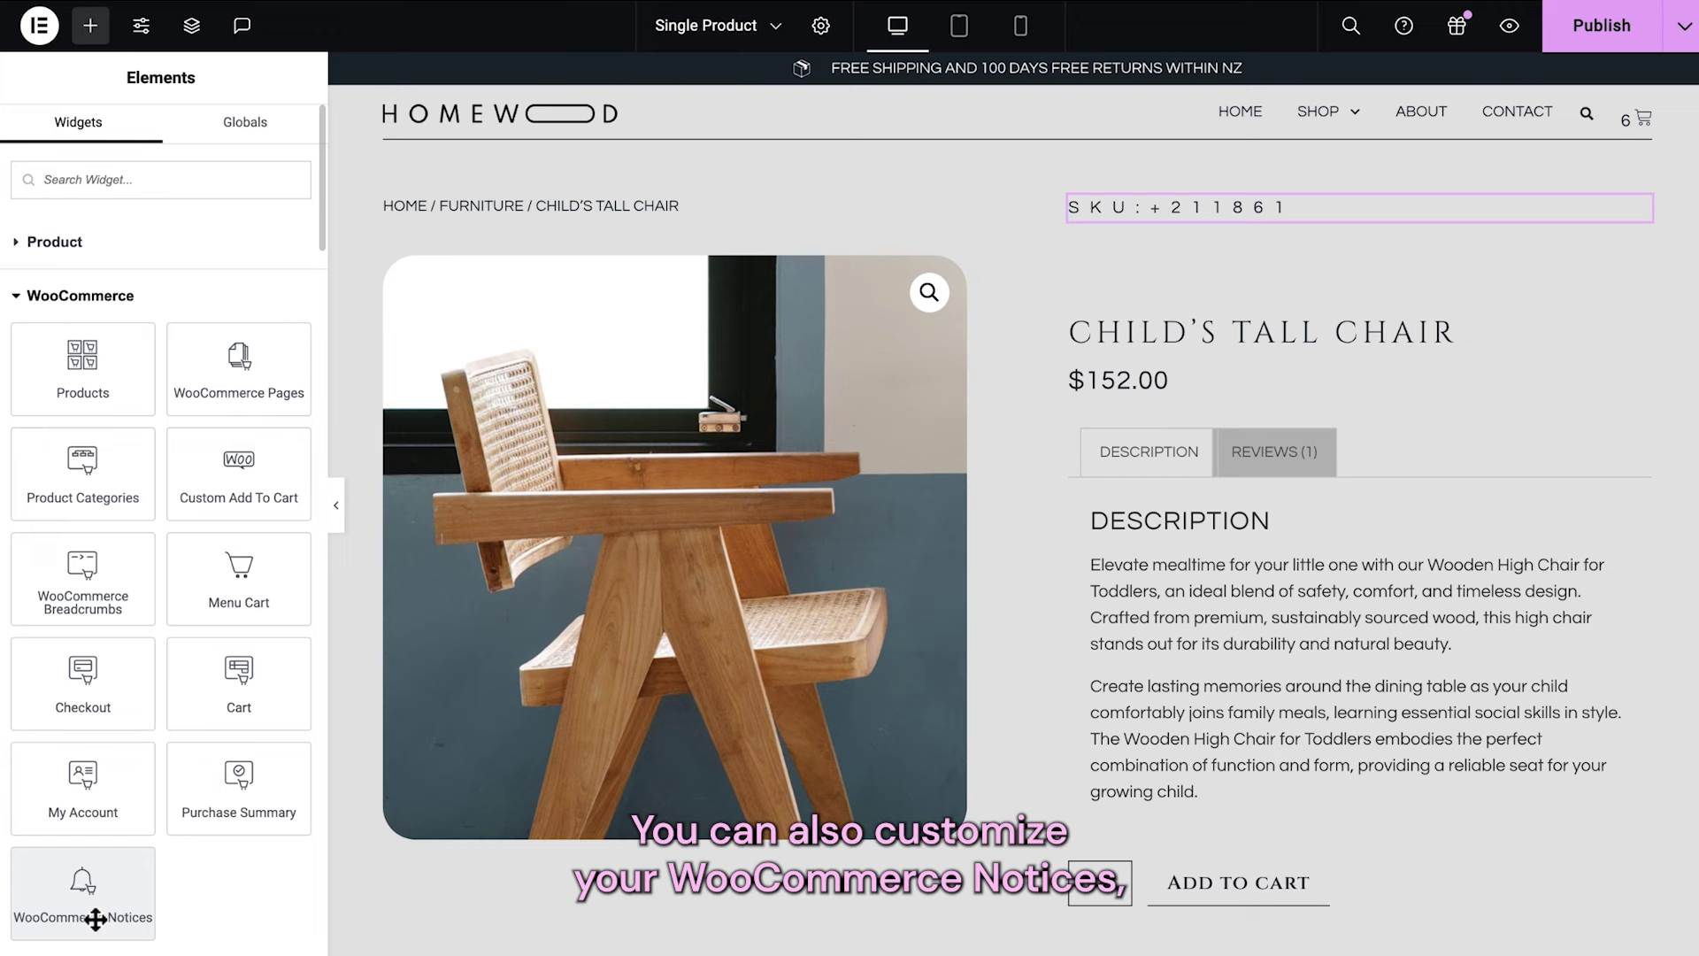
{"action": "left_click_drag", "start_coordinate": [1366, 822], "coordinate": [1280, 796]}
{"action": "scroll", "coordinate": [1279, 796], "scroll_direction": "down", "scroll_amount": 2}
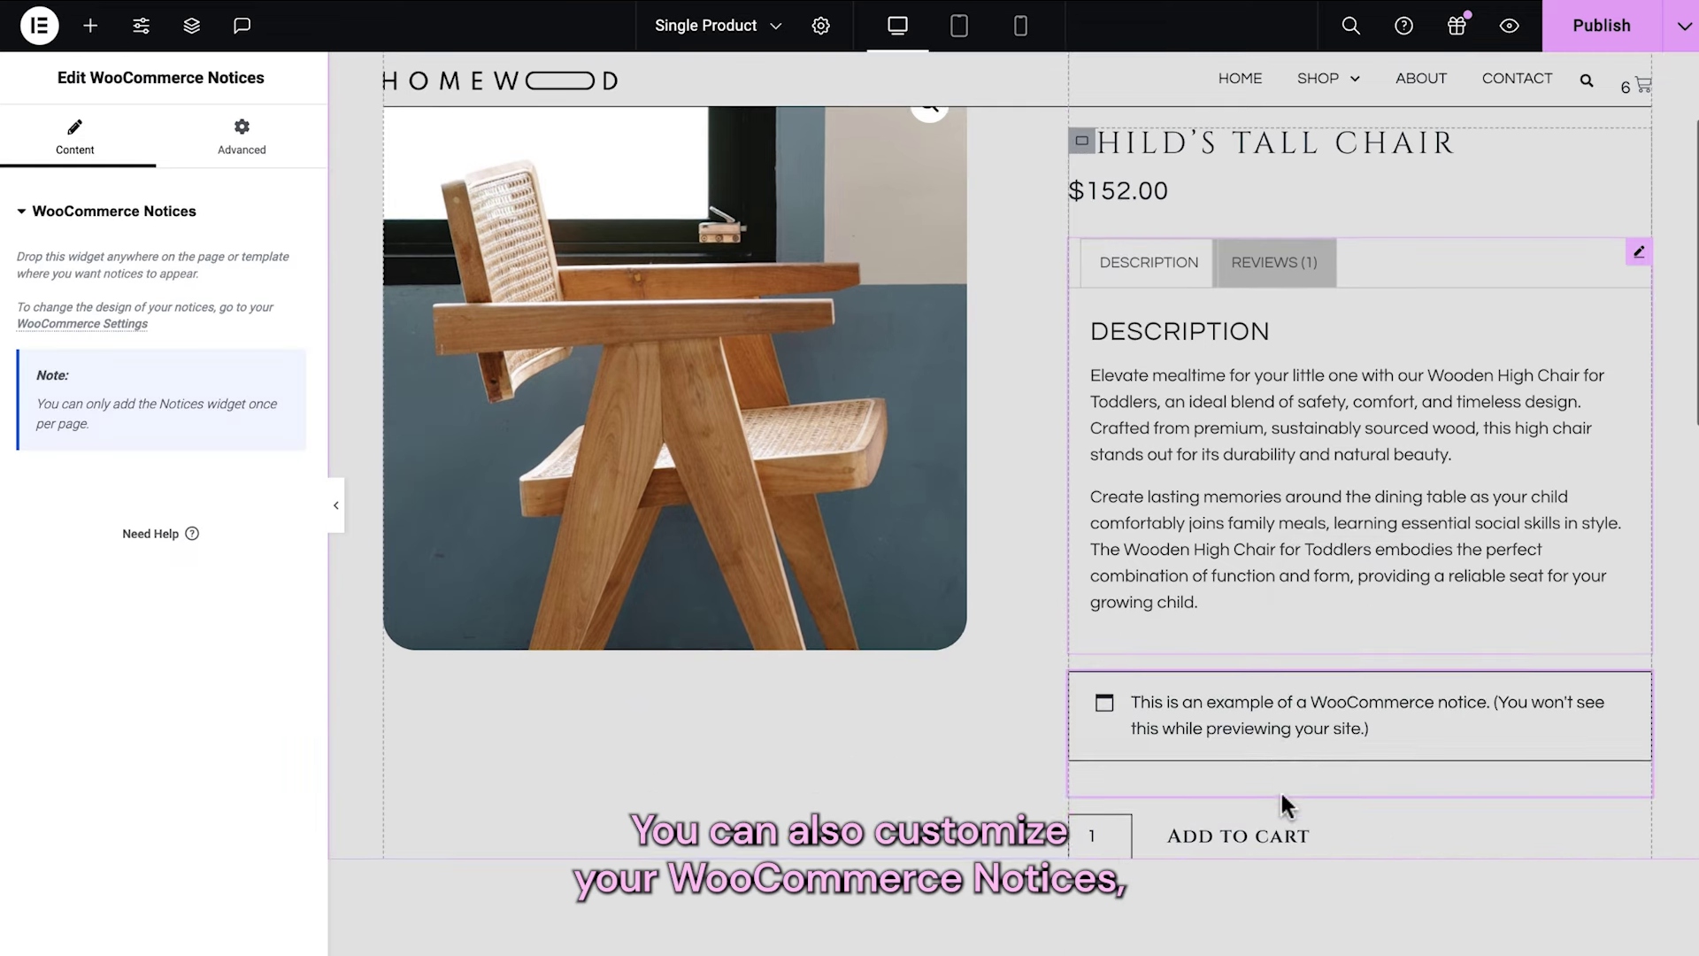
{"action": "scroll", "coordinate": [1280, 796], "scroll_direction": "down", "scroll_amount": 2}
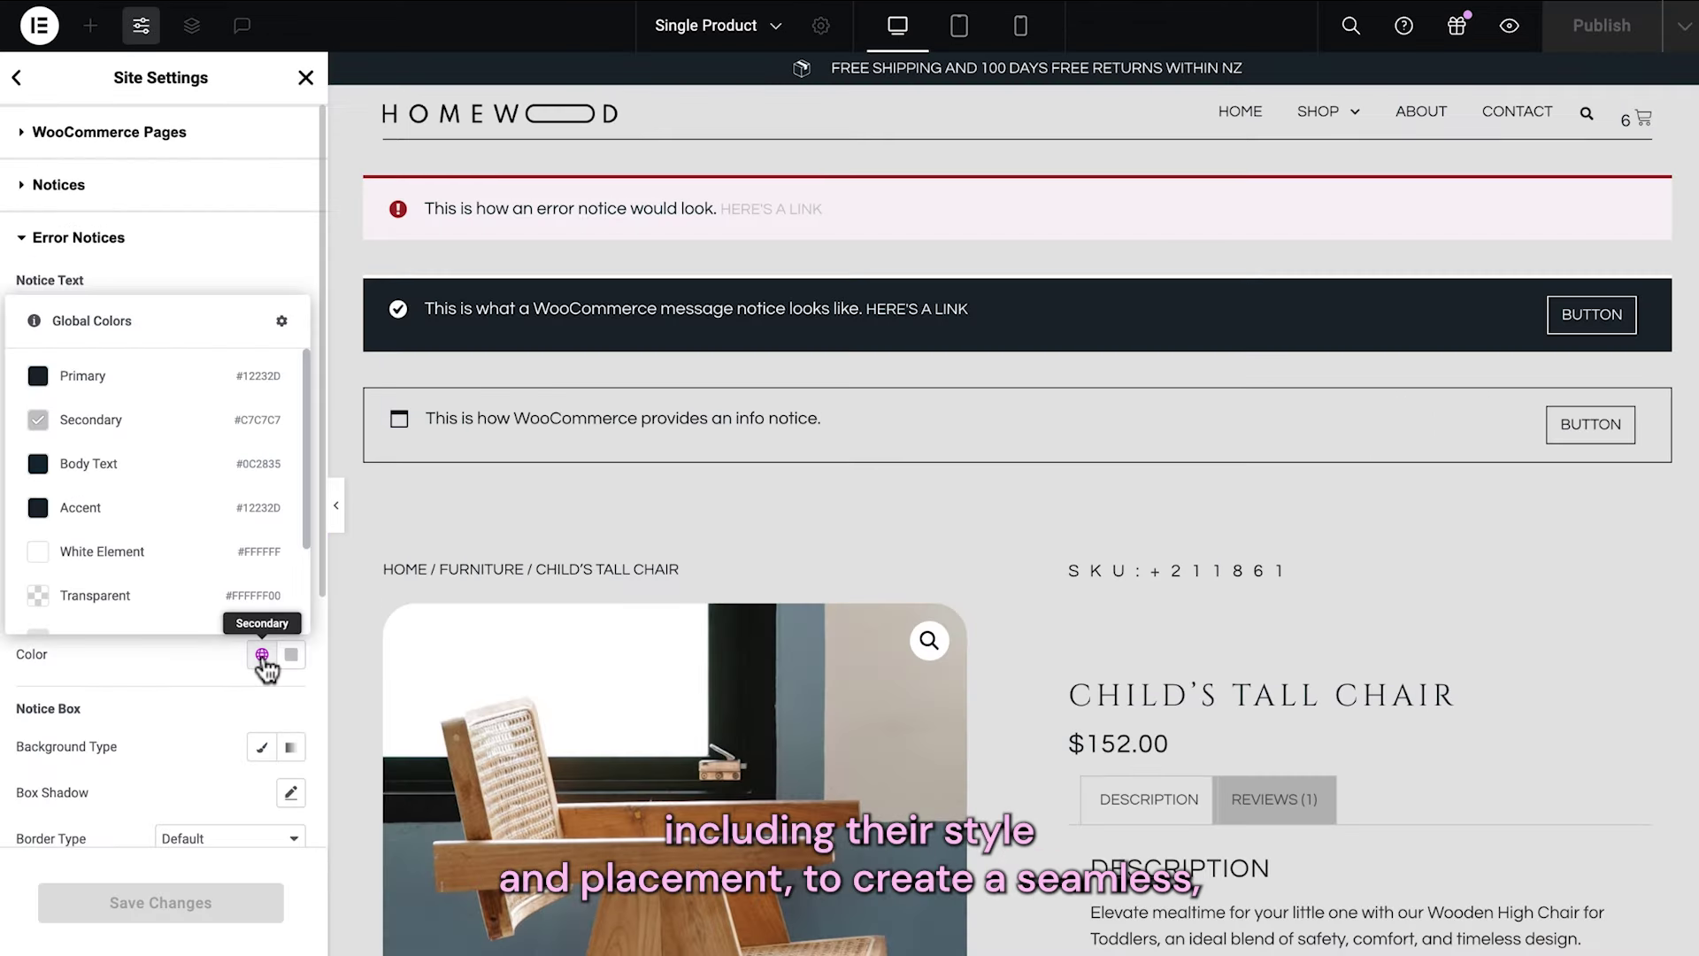
Give the error notice link the Accent colour, then expand the Message Notices settings
{"action": "left_click", "coordinate": [242, 508]}
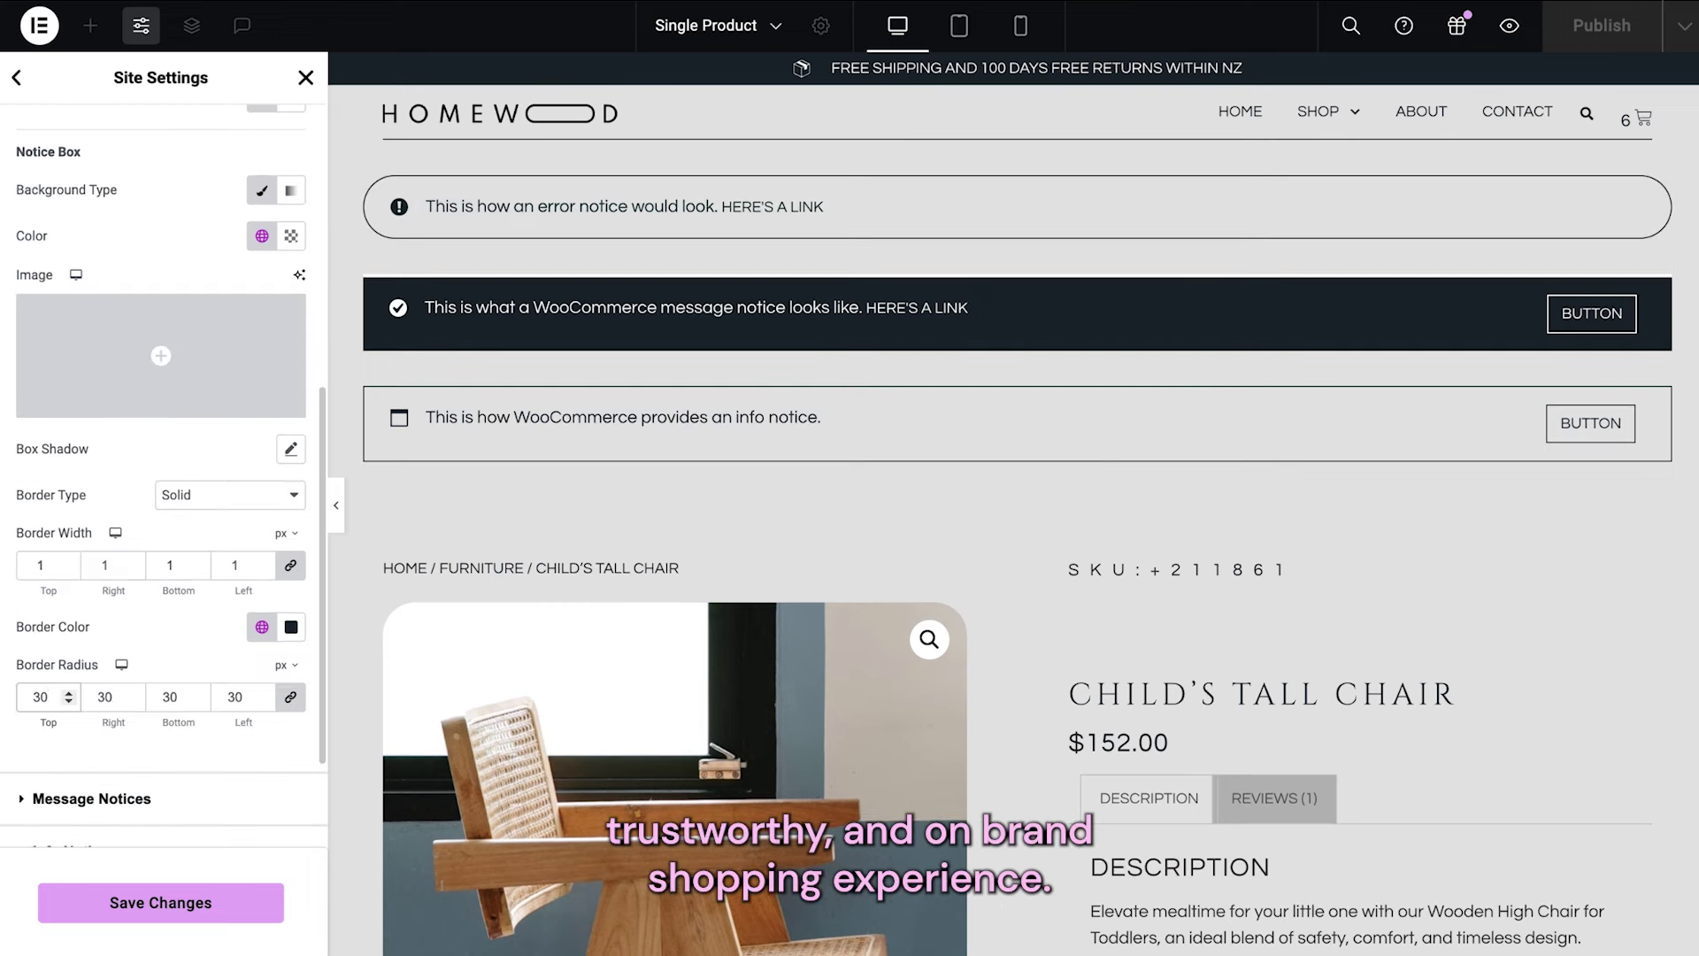
{"action": "scroll", "coordinate": [198, 643], "scroll_direction": "down", "scroll_amount": 1}
{"action": "left_click", "coordinate": [197, 641]}
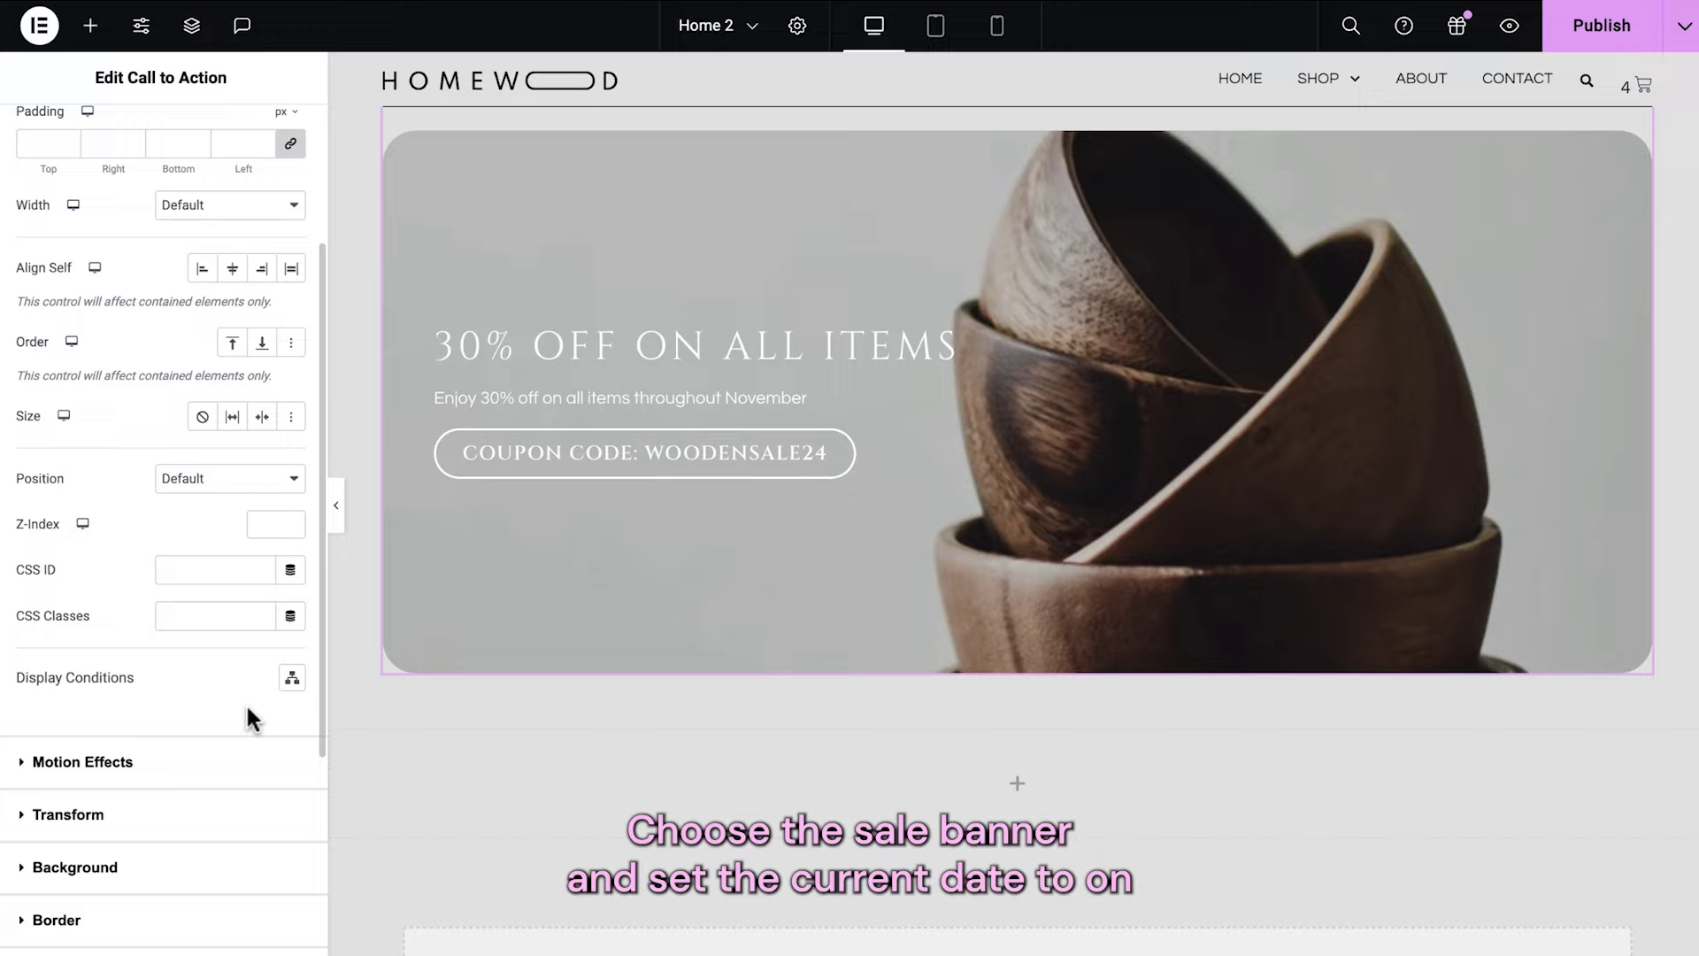
Add a display condition: Current Date is on or after 11/01/2024
{"action": "left_click", "coordinate": [291, 678]}
{"action": "left_click", "coordinate": [911, 408]}
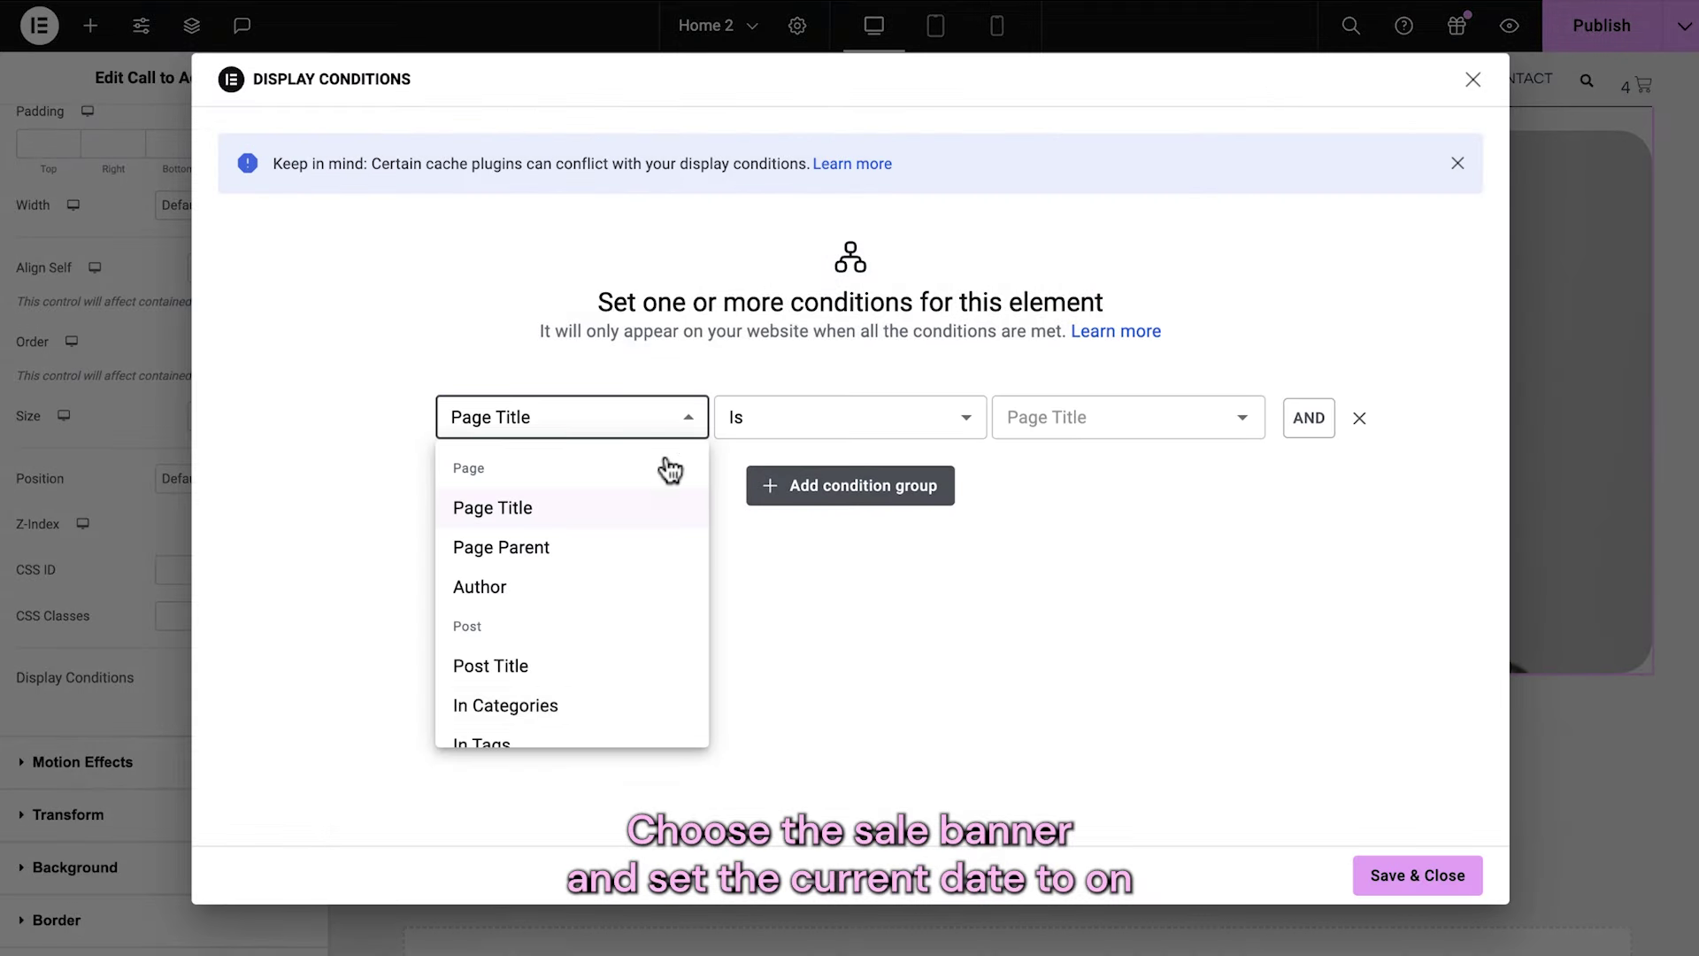
{"action": "scroll", "coordinate": [613, 717], "scroll_direction": "down", "scroll_amount": 2}
{"action": "left_click", "coordinate": [610, 449]}
{"action": "left_click", "coordinate": [710, 425]}
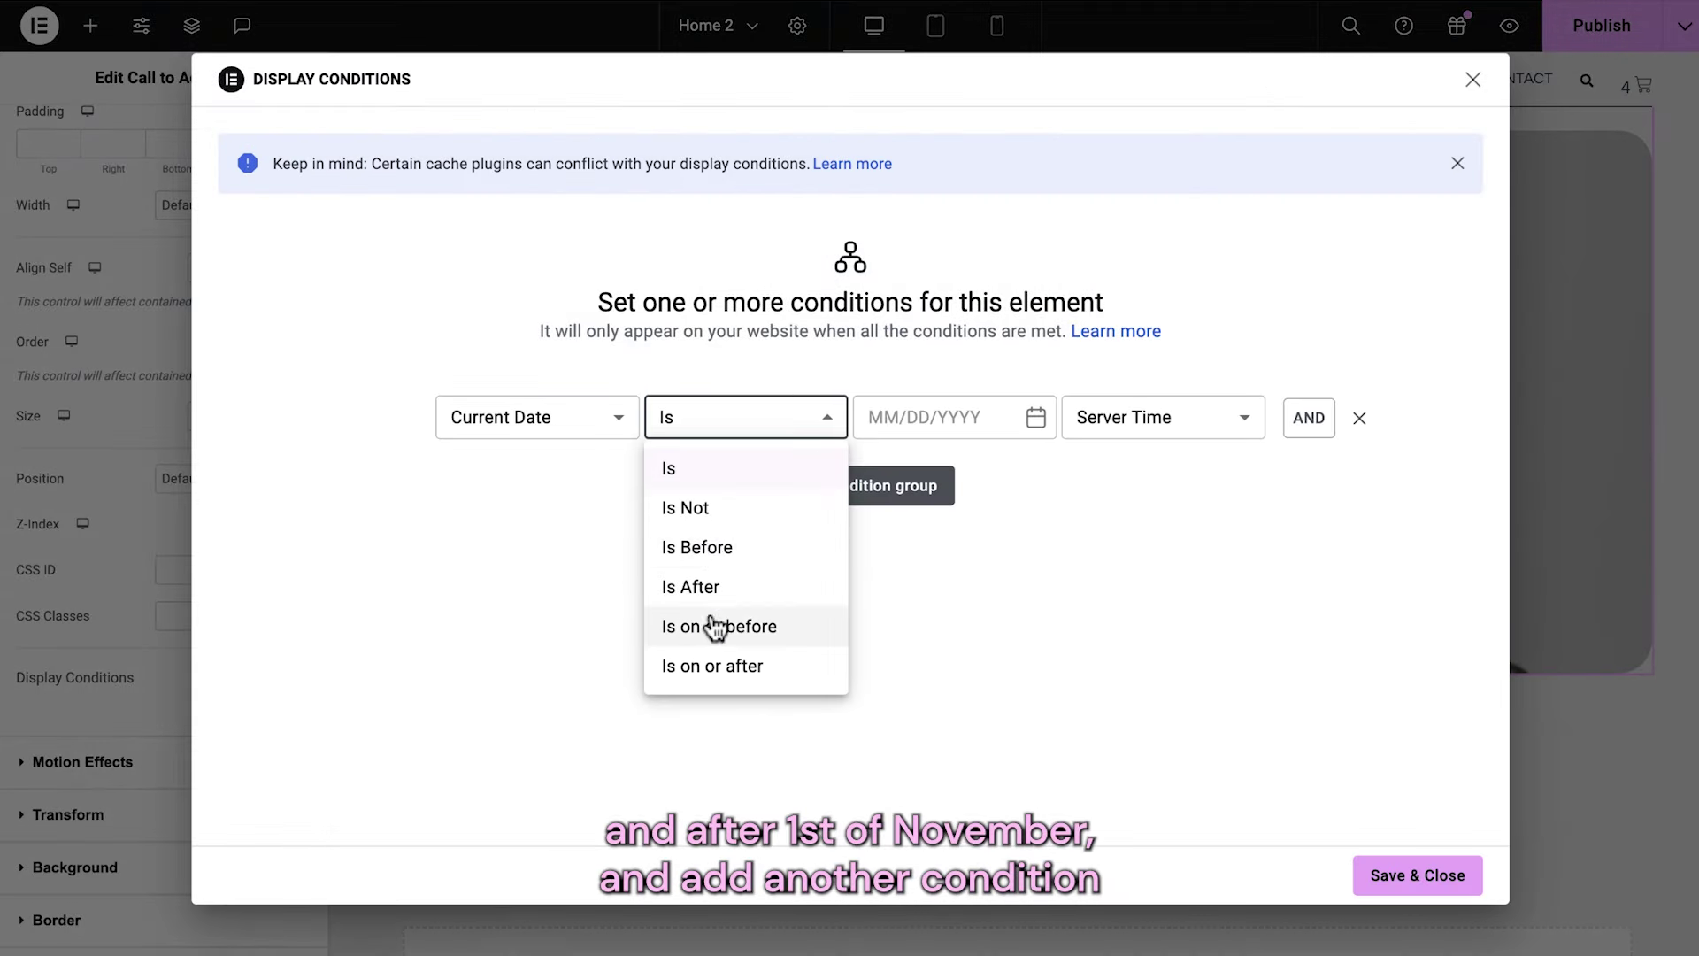
{"action": "left_click", "coordinate": [1037, 417]}
{"action": "left_click", "coordinate": [1166, 473]}
{"action": "left_click", "coordinate": [1167, 473]}
{"action": "left_click", "coordinate": [1166, 474]}
{"action": "left_click", "coordinate": [1167, 473]}
{"action": "left_click", "coordinate": [1168, 474]}
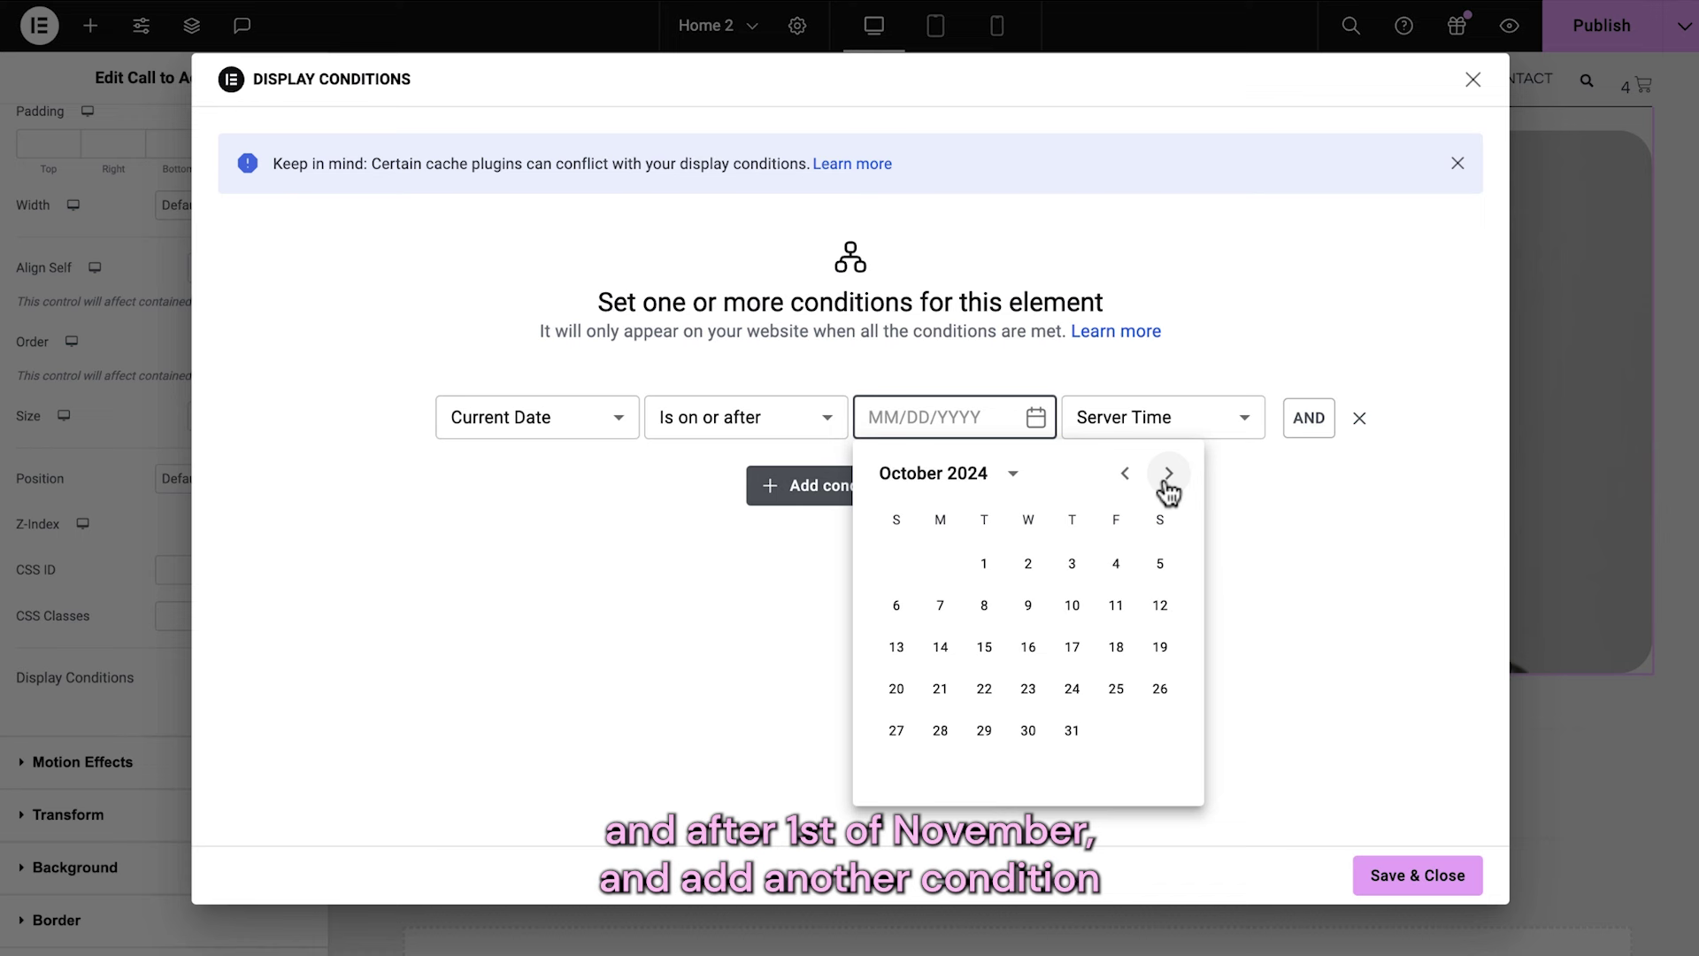
{"action": "left_click", "coordinate": [1112, 569]}
Add a second condition: Current Date is on or before 11/30/2024
{"action": "left_click", "coordinate": [1307, 430]}
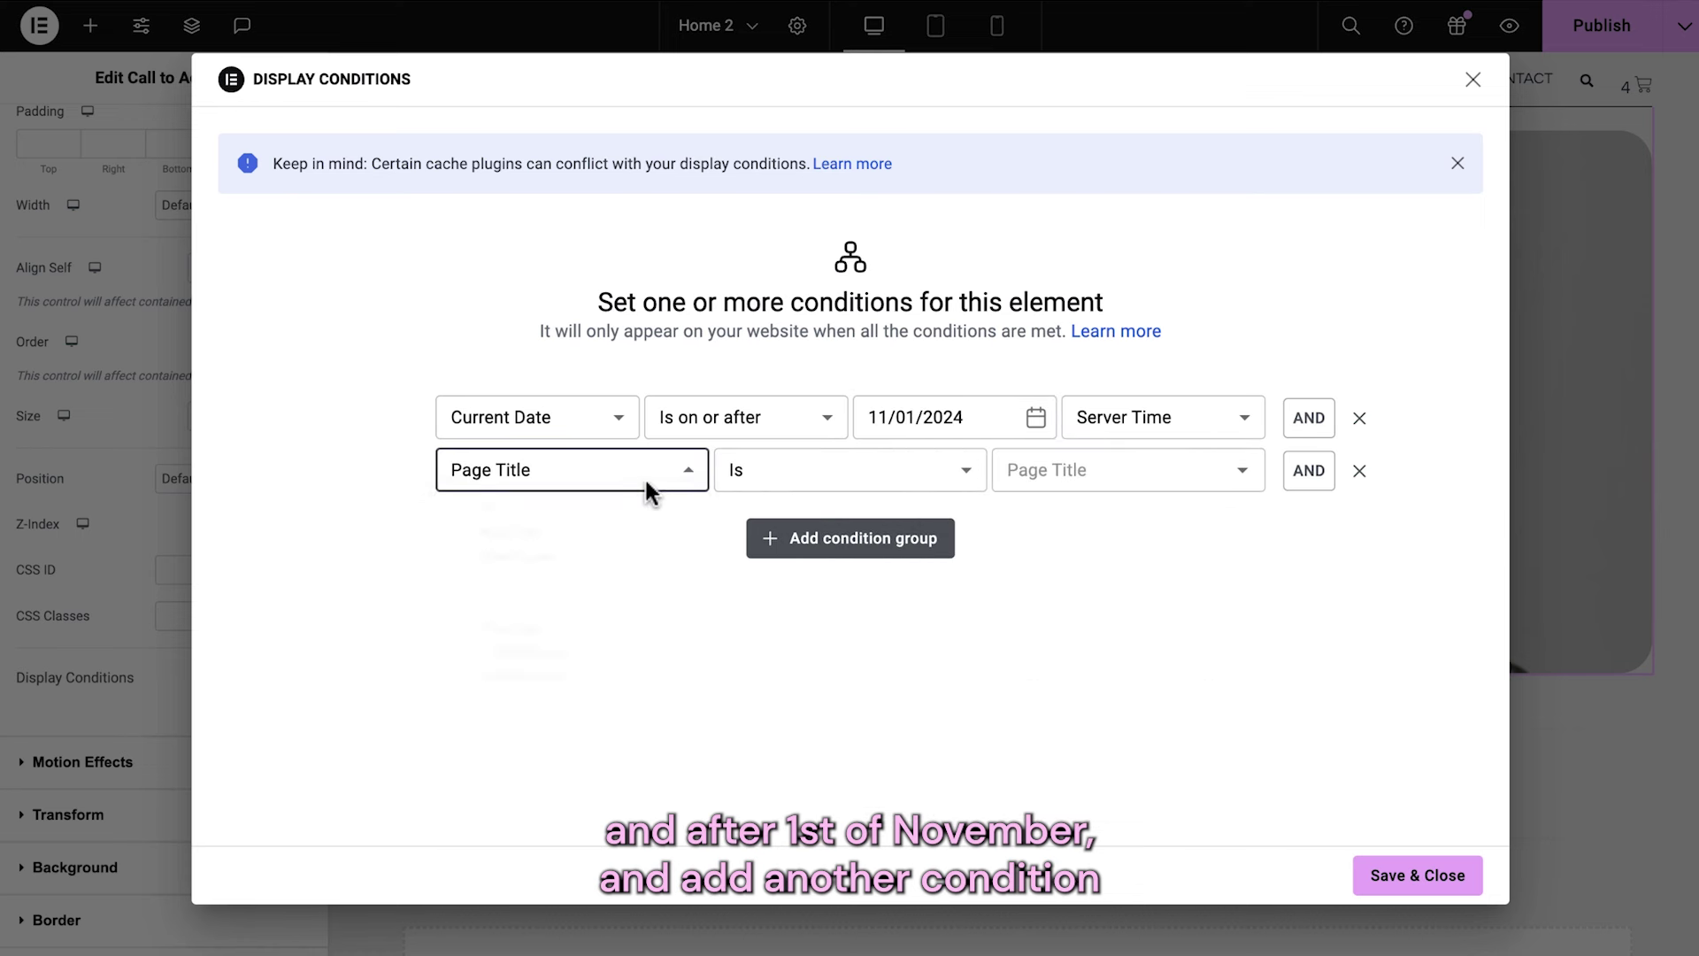
{"action": "scroll", "coordinate": [645, 676], "scroll_direction": "down", "scroll_amount": 5}
{"action": "left_click", "coordinate": [593, 637]}
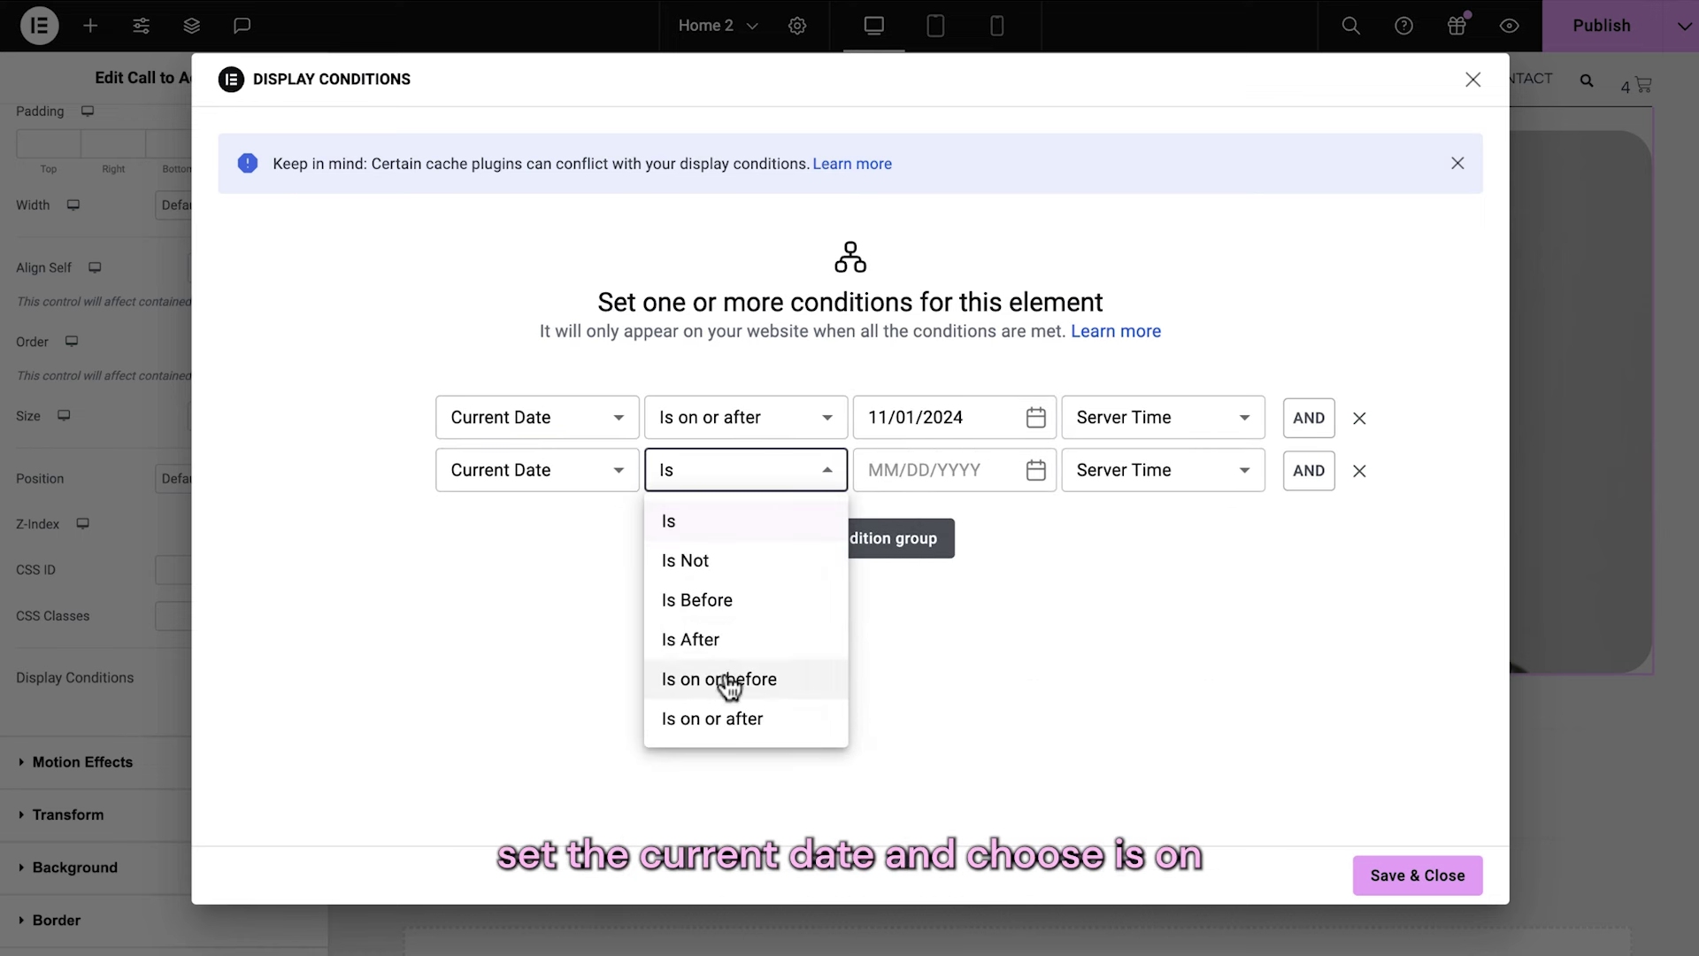
{"action": "left_click", "coordinate": [728, 681]}
{"action": "left_click", "coordinate": [1037, 470]}
{"action": "left_click", "coordinate": [1160, 533]}
{"action": "left_click", "coordinate": [1160, 534]}
{"action": "left_click", "coordinate": [1160, 534]}
{"action": "left_click", "coordinate": [1161, 534]}
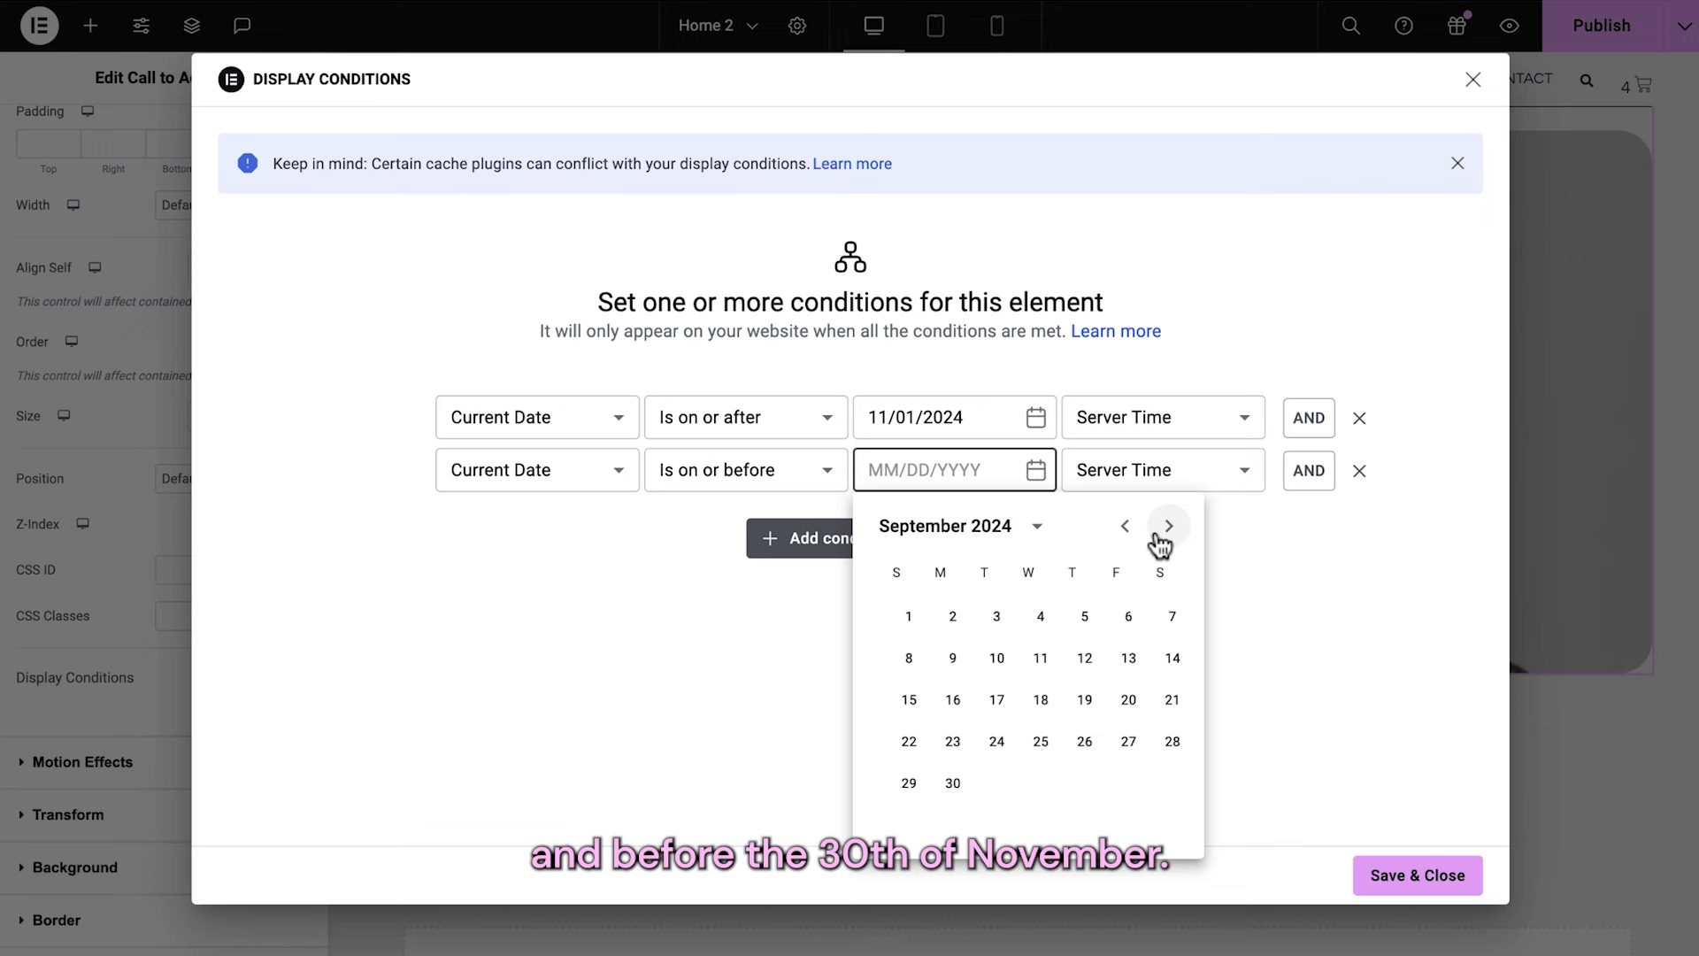
{"action": "left_click", "coordinate": [1159, 784]}
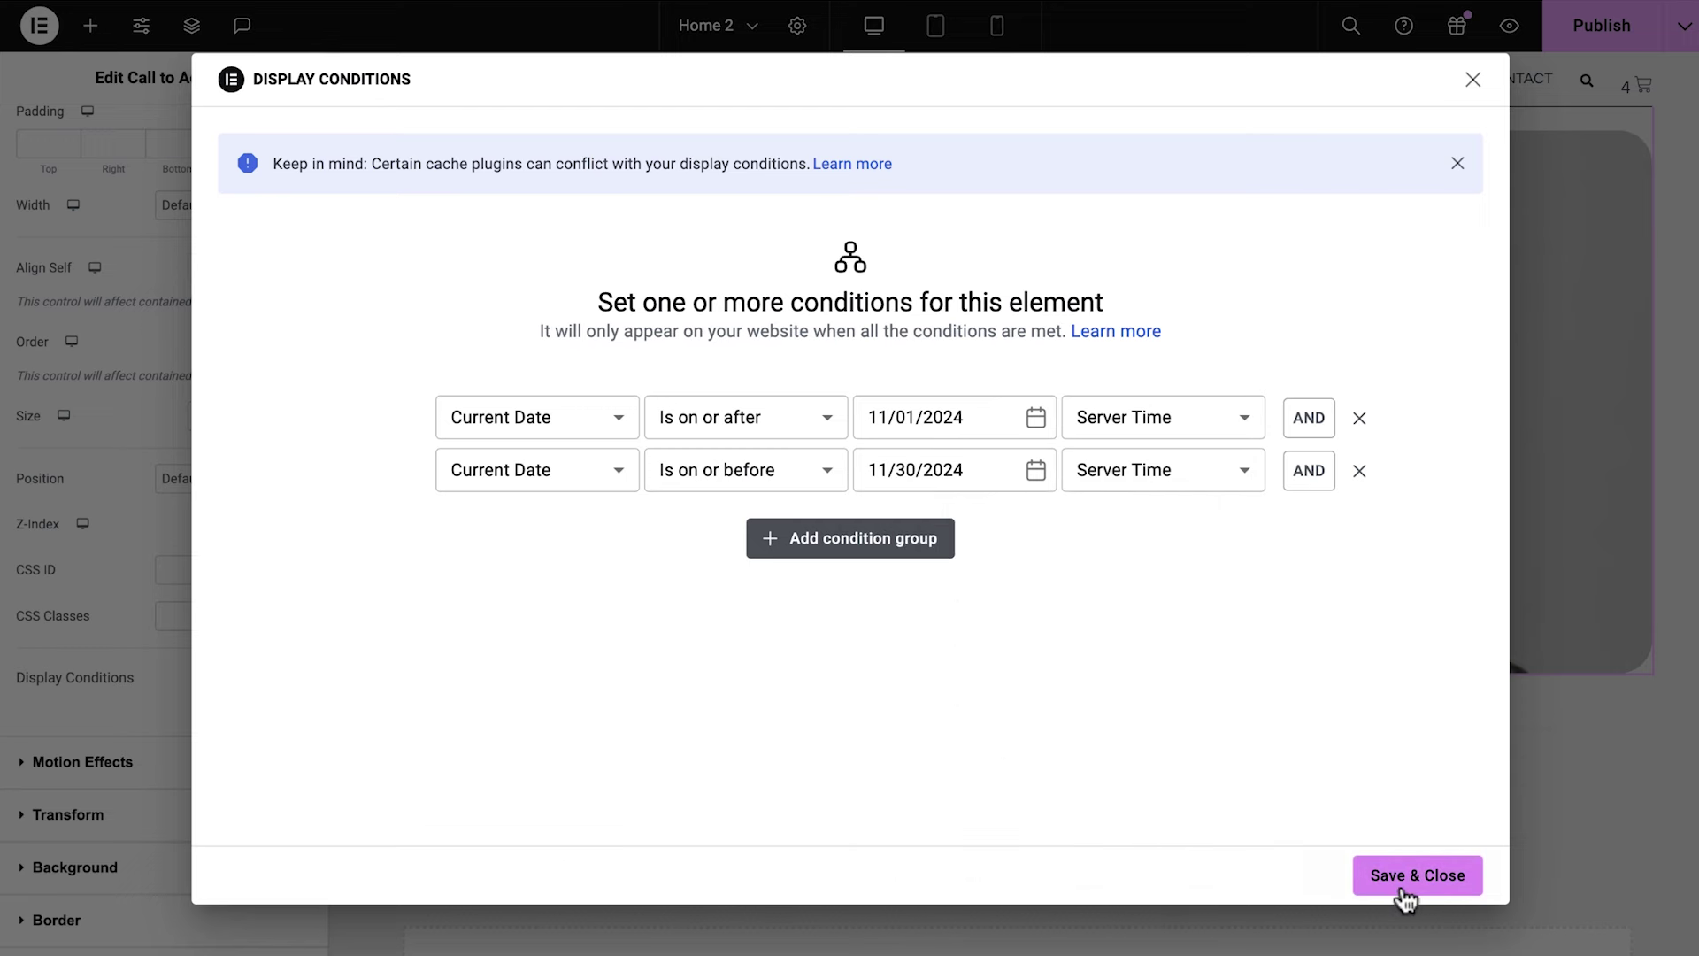